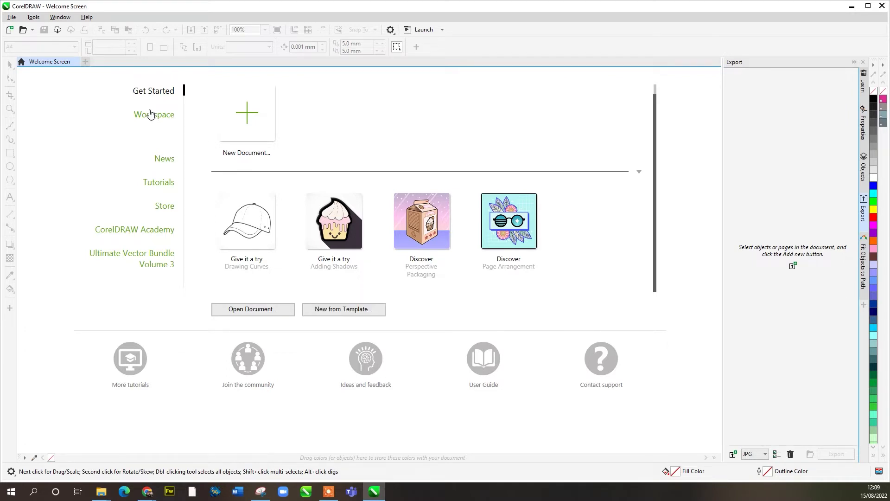
# Step: Look through the Workspace, News and Tutorials pages of the welcome screen
pyautogui.click(149, 114)
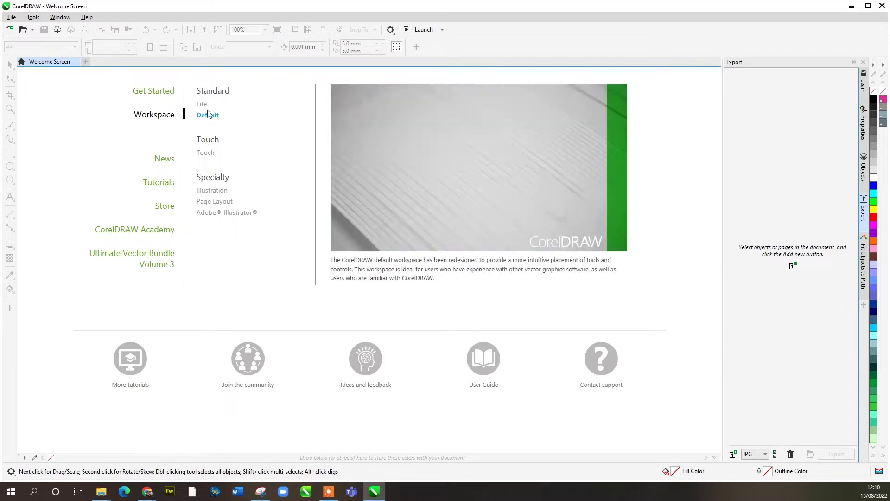
pyautogui.click(163, 162)
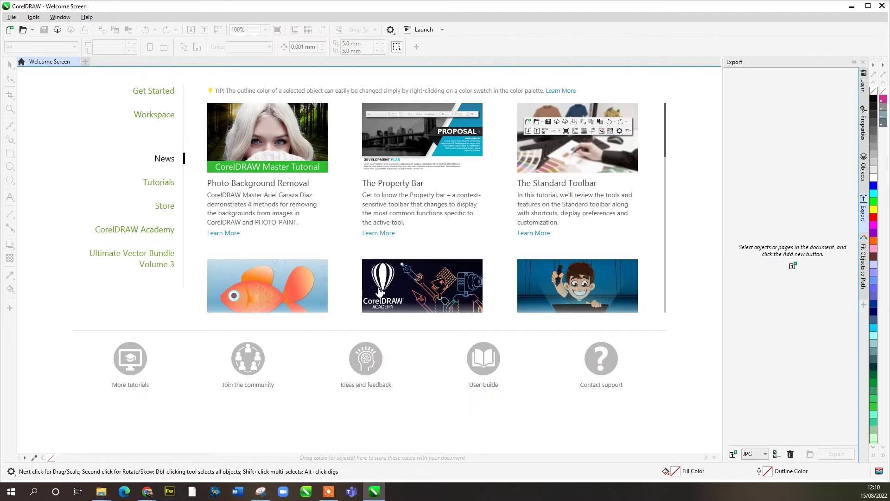
pyautogui.scroll(-1, 324, 232)
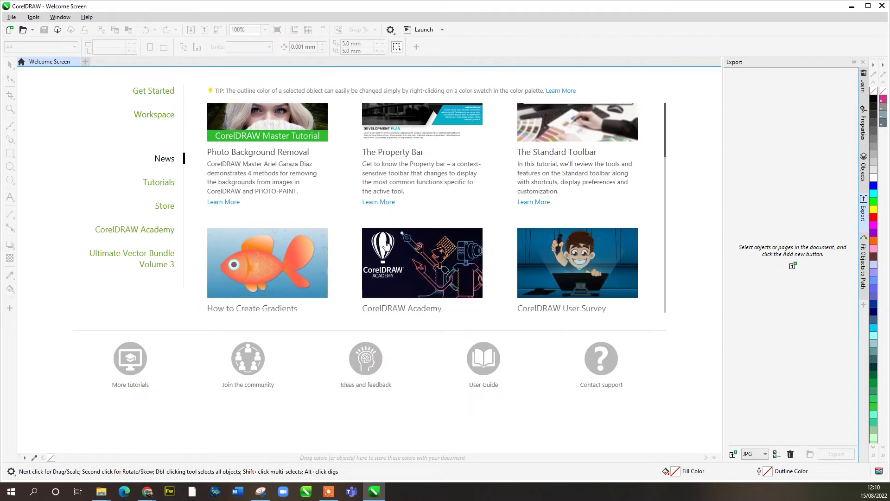
pyautogui.click(167, 183)
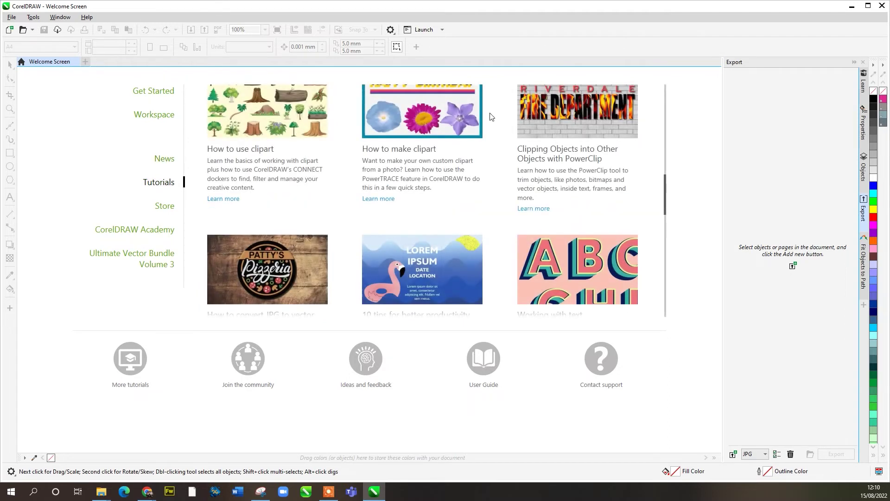
pyautogui.scroll(-4, 569, 251)
pyautogui.scroll(-2, 577, 259)
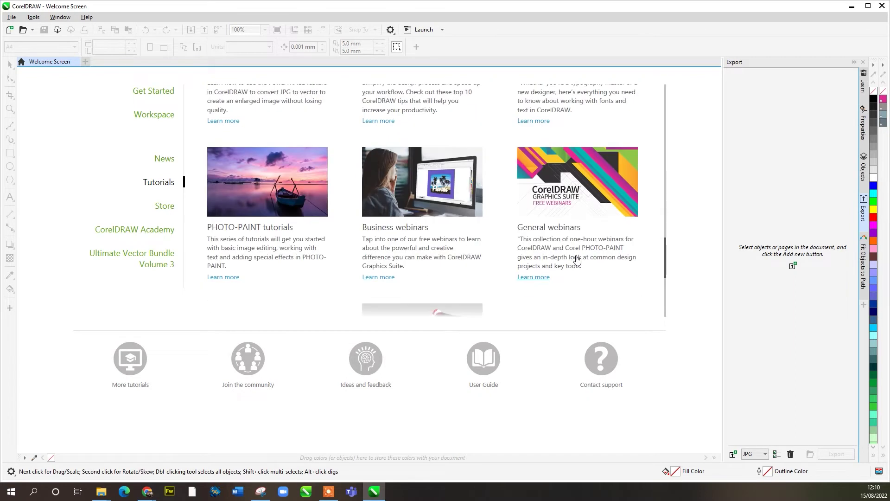
pyautogui.scroll(6, 423, 258)
pyautogui.scroll(2, 420, 248)
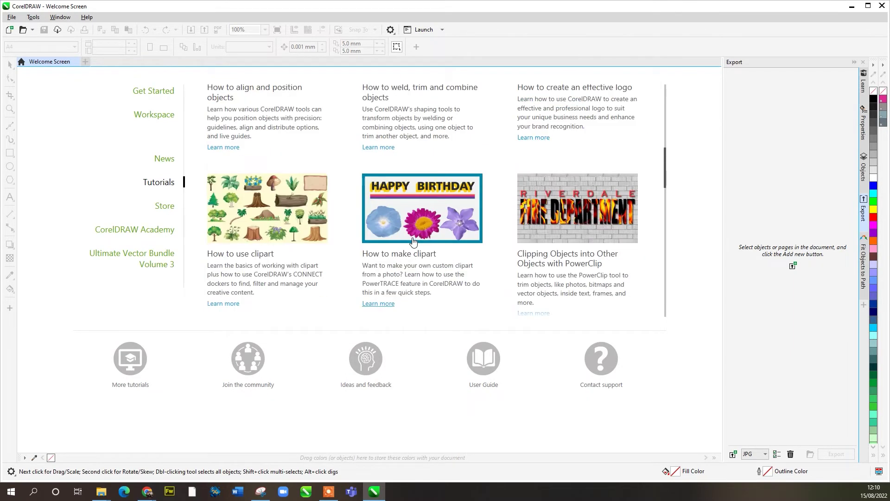
# Step: Browse the content packs offered in the Store section of the welcome screen
pyautogui.click(170, 208)
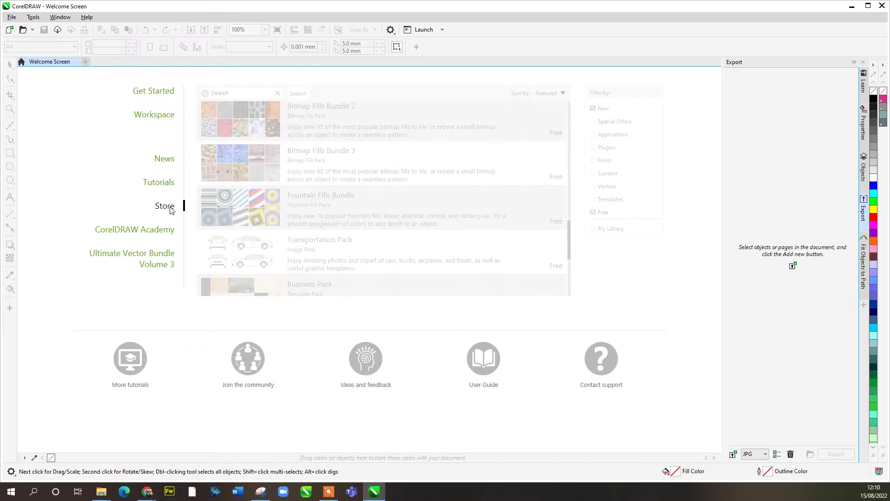
pyautogui.scroll(-2, 335, 135)
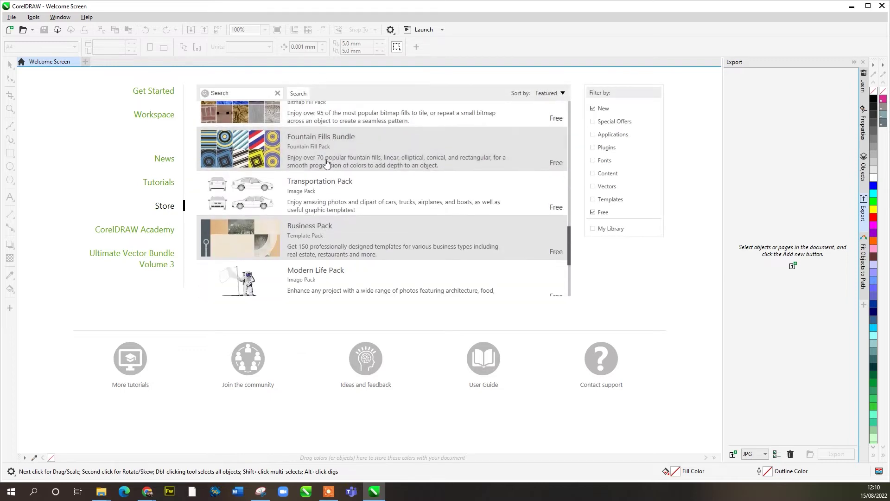
pyautogui.scroll(3, 308, 199)
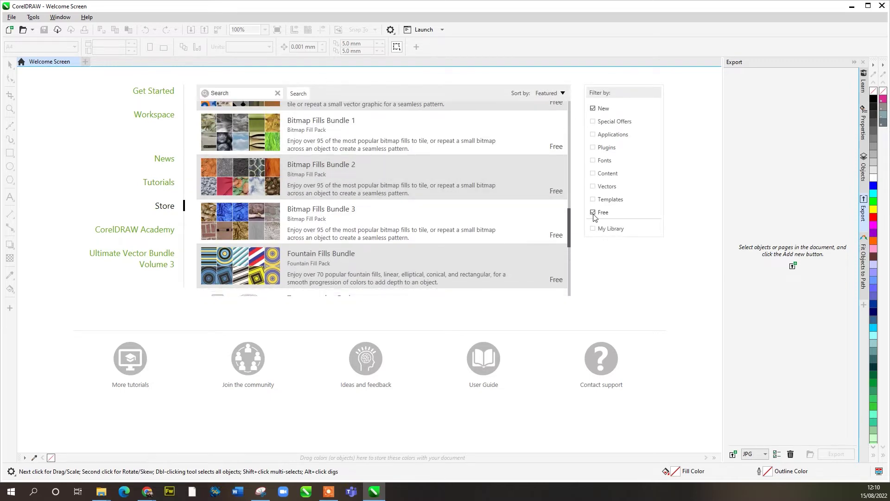
pyautogui.scroll(-3, 340, 260)
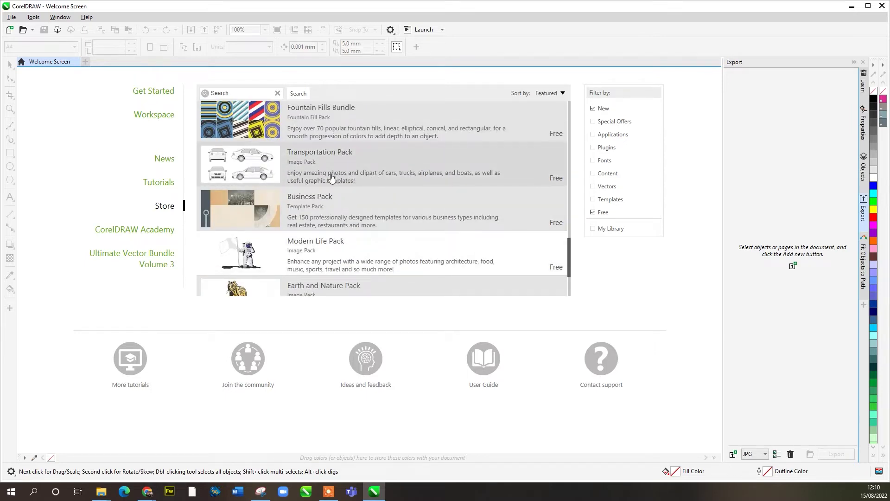
pyautogui.scroll(8, 331, 177)
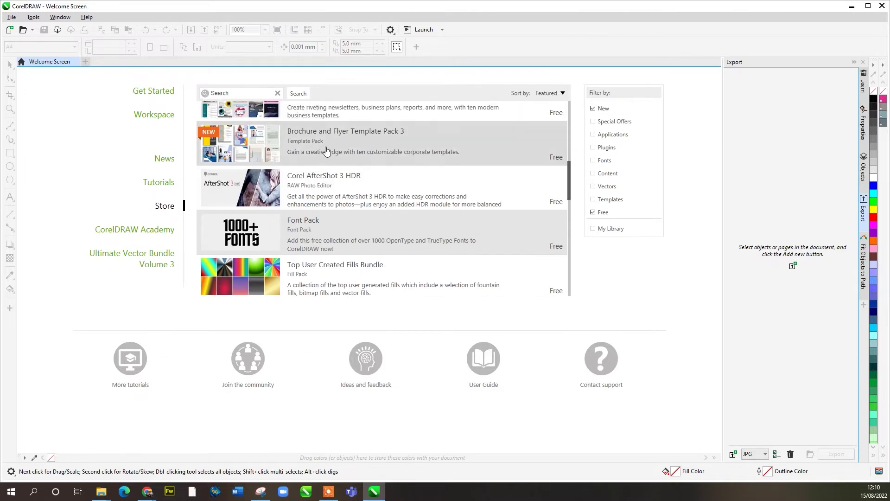
pyautogui.scroll(1, 327, 150)
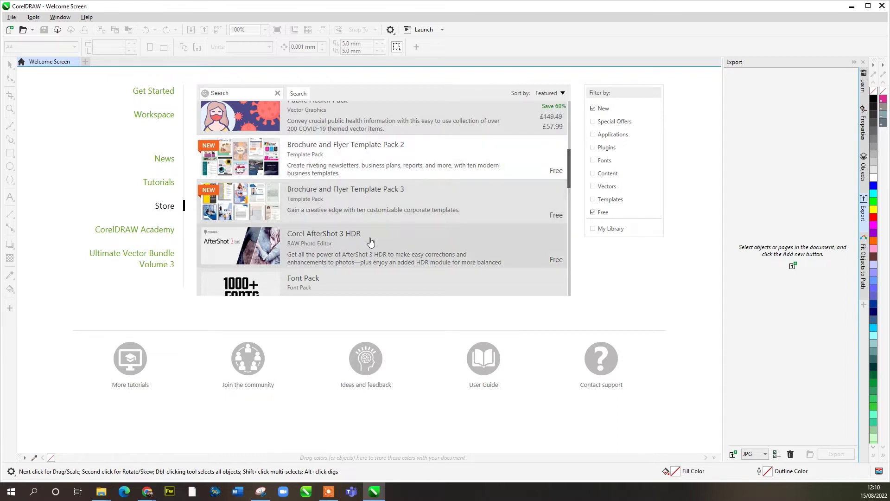
# Step: Start a new document from the Get Started page and name it Test New, keeping the Custom preset
pyautogui.click(153, 94)
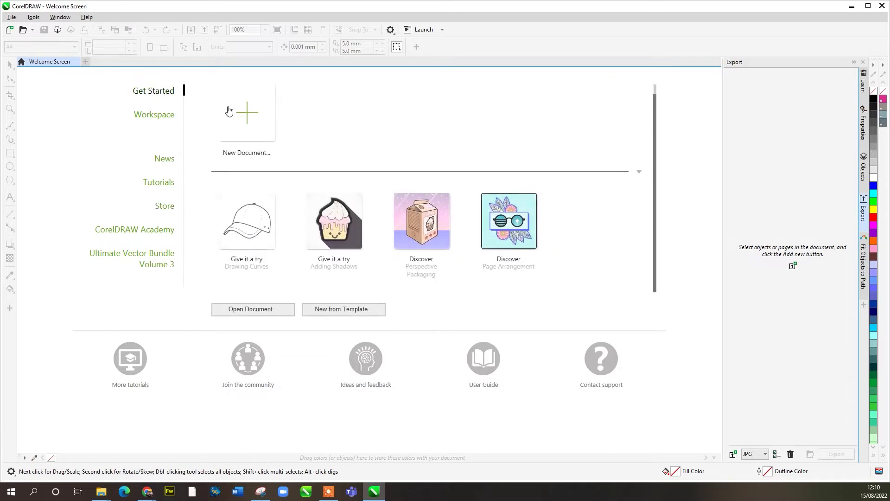
pyautogui.click(249, 123)
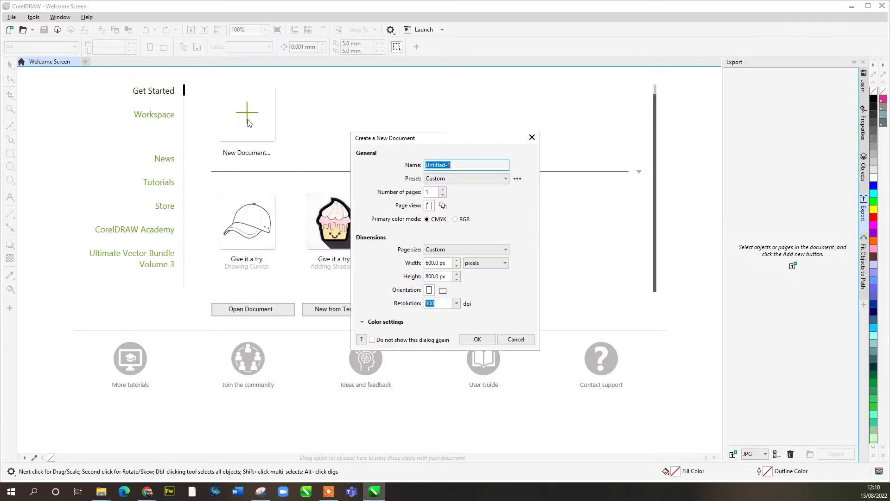
pyautogui.click(453, 165)
pyautogui.doubleClick(451, 165)
pyautogui.click(434, 165)
pyautogui.moveTo(470, 164); pyautogui.dragTo(414, 177)
pyautogui.write('Test New')
pyautogui.click(457, 180)
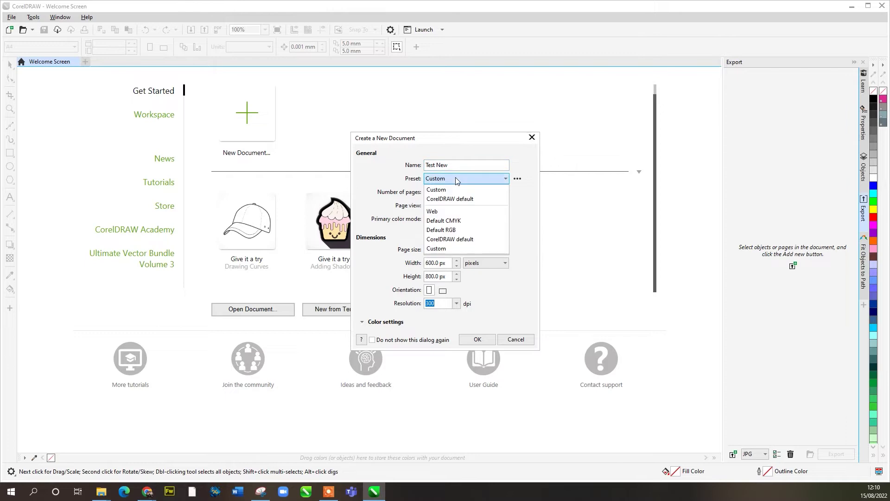
pyautogui.click(457, 180)
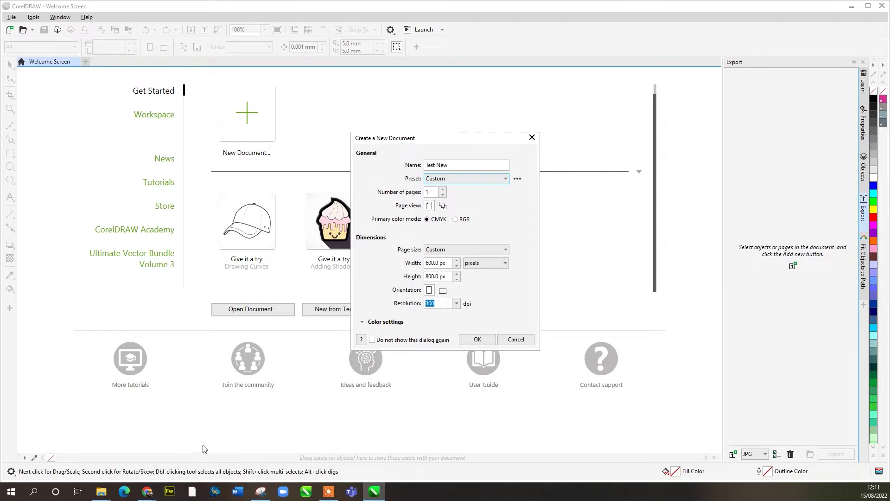
# Step: Set the new document to 2 pages at A4 page size in millimeters and create it
pyautogui.click(443, 190)
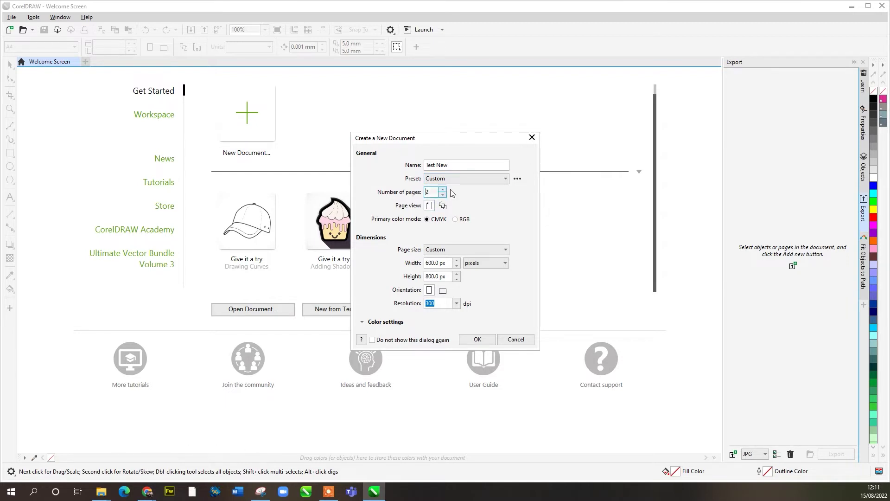
pyautogui.click(442, 255)
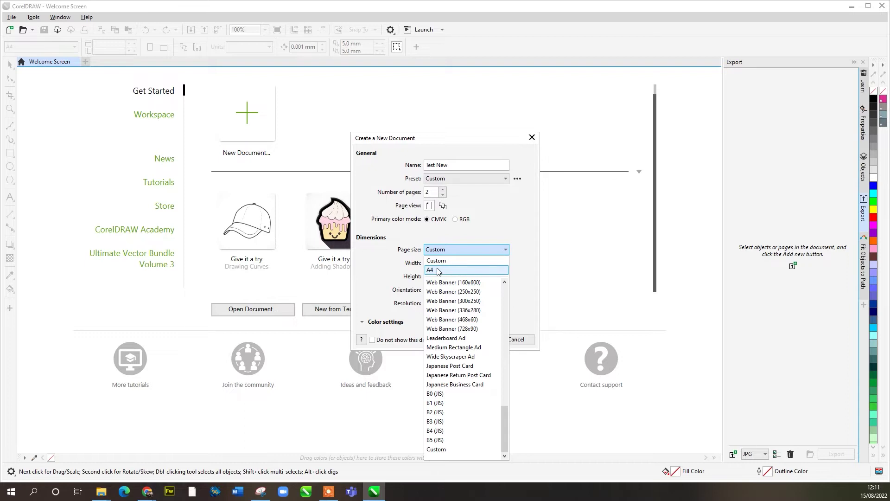
pyautogui.click(437, 270)
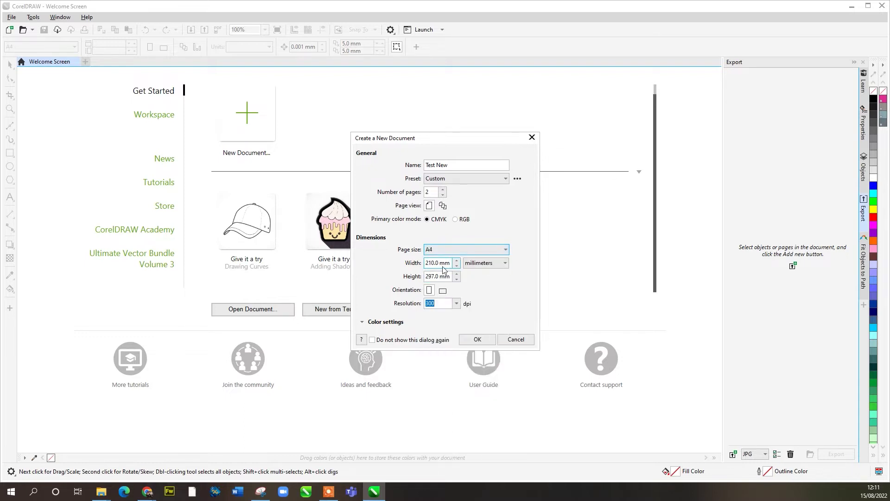
pyautogui.click(485, 265)
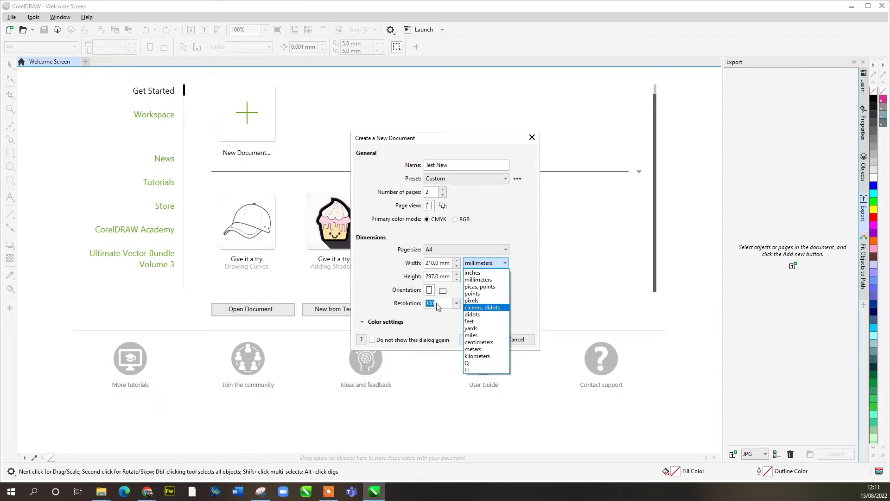
pyautogui.click(398, 297)
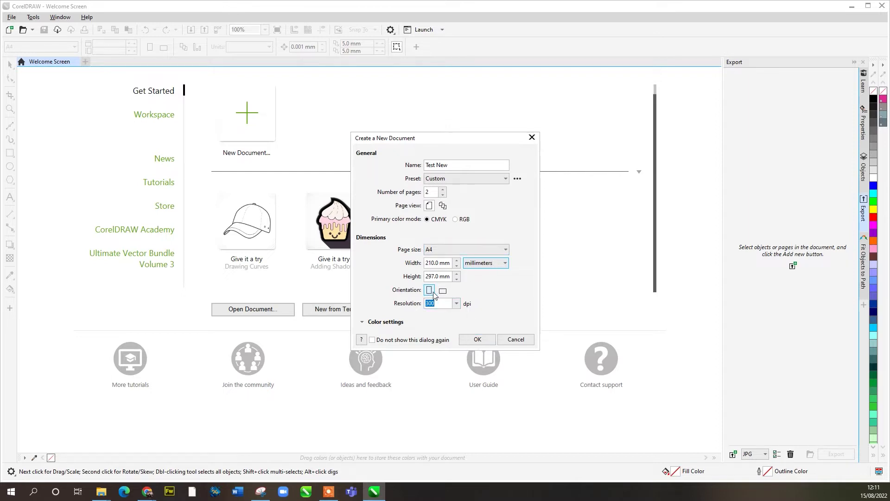
pyautogui.click(478, 340)
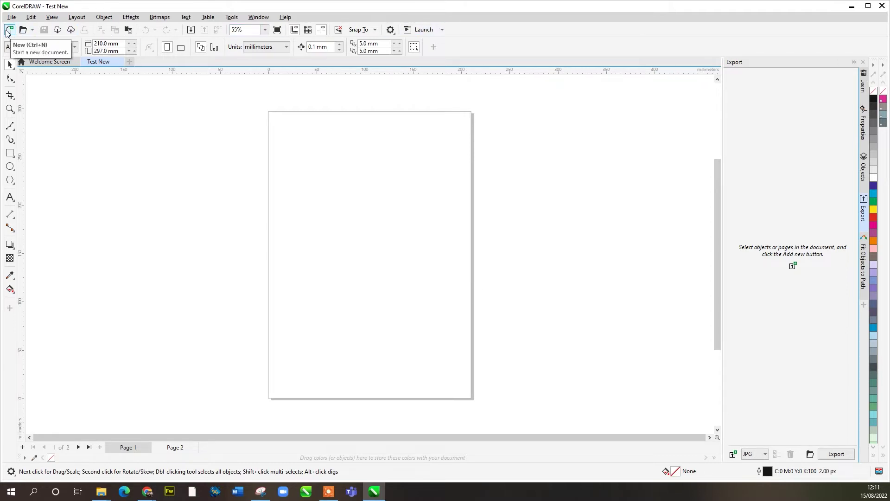
pyautogui.click(32, 31)
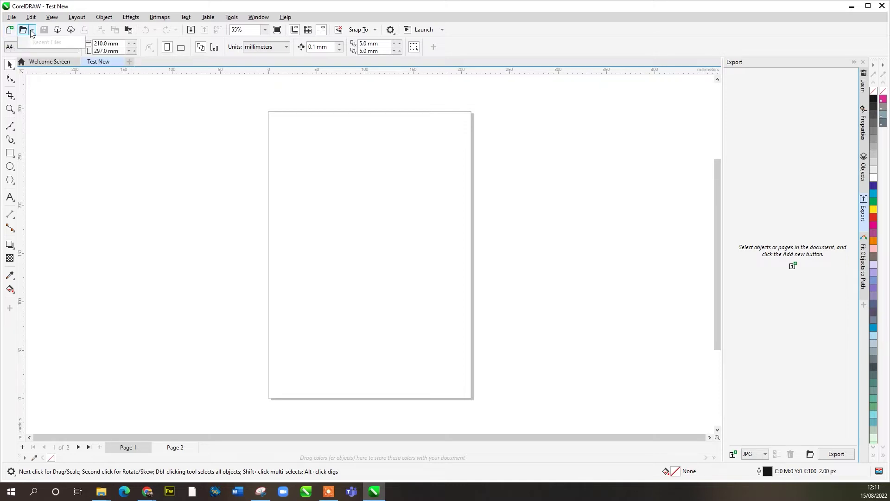
pyautogui.click(57, 30)
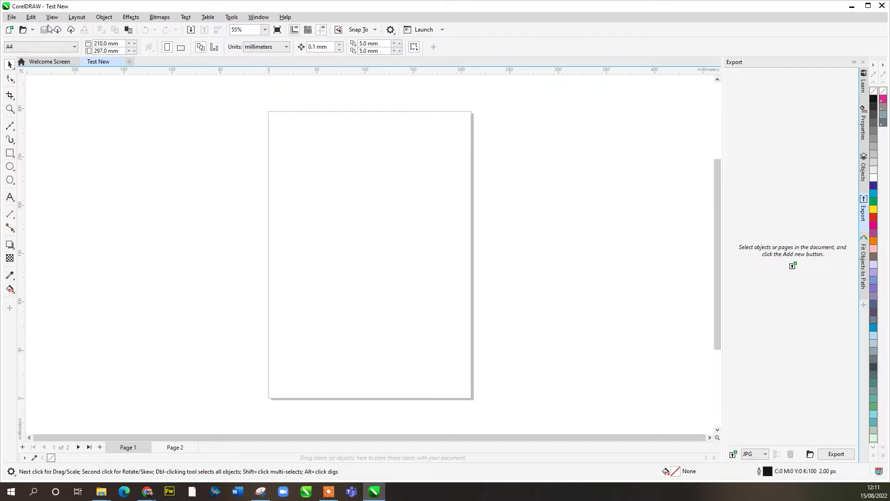
# Step: Draw a rectangle about 122 by 80 mm on the upper part of the page and delete it
pyautogui.click(9, 153)
pyautogui.moveTo(284, 149); pyautogui.dragTo(402, 226)
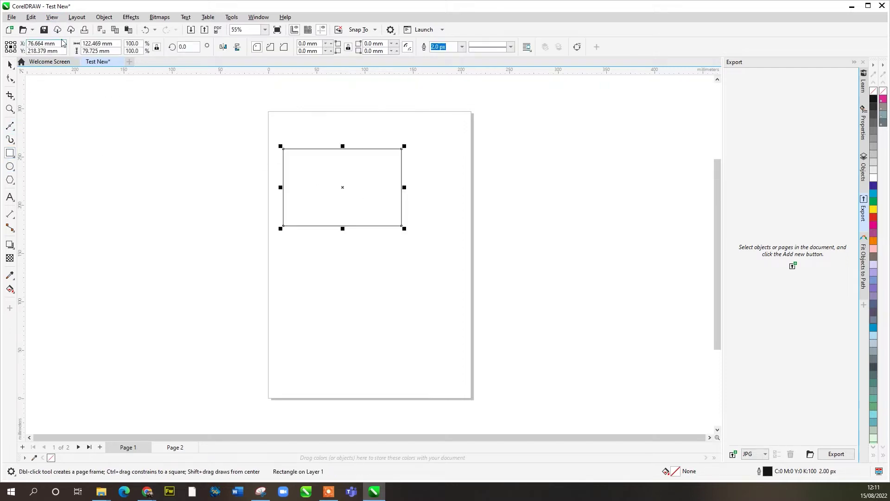
pyautogui.click(10, 65)
pyautogui.click(308, 150)
pyautogui.press('Delete')
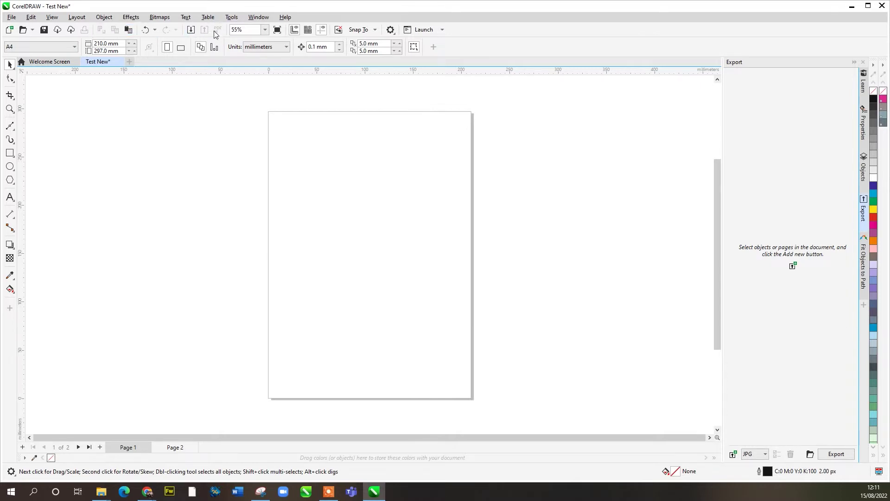
# Step: Set the zoom level to To Height so the page fits the drawing window vertically
pyautogui.click(266, 30)
pyautogui.click(265, 30)
pyautogui.click(266, 30)
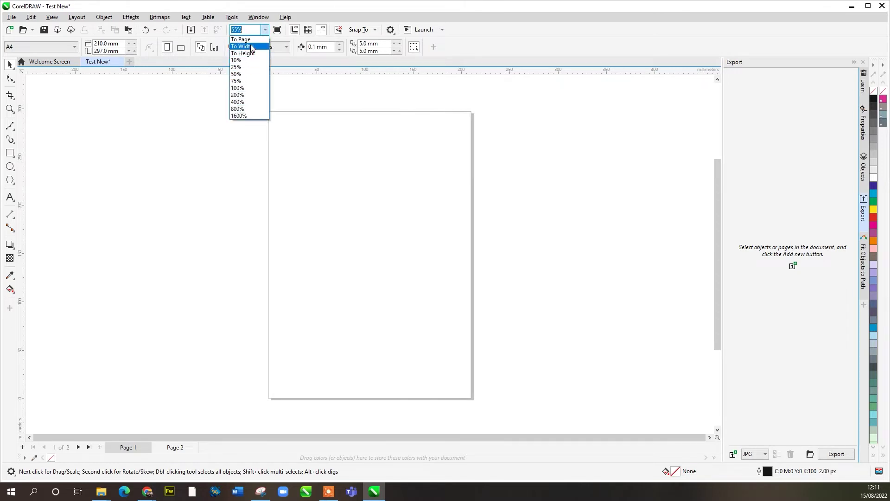
pyautogui.click(266, 29)
pyautogui.click(265, 30)
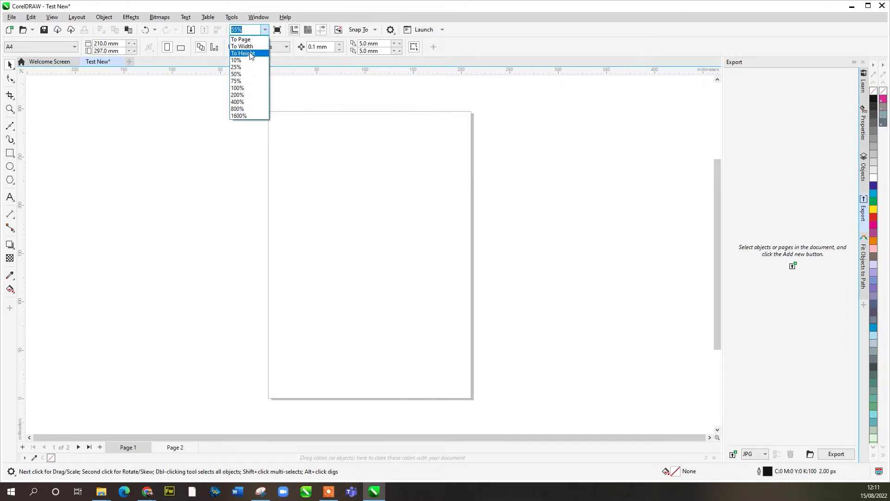
pyautogui.click(250, 53)
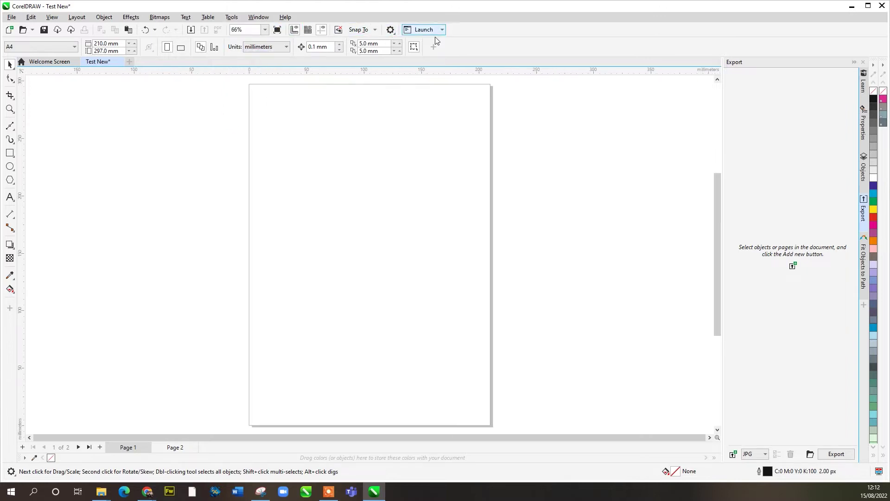
# Step: Examine the available Snap To options and the document's view settings without changing any of them
pyautogui.click(372, 31)
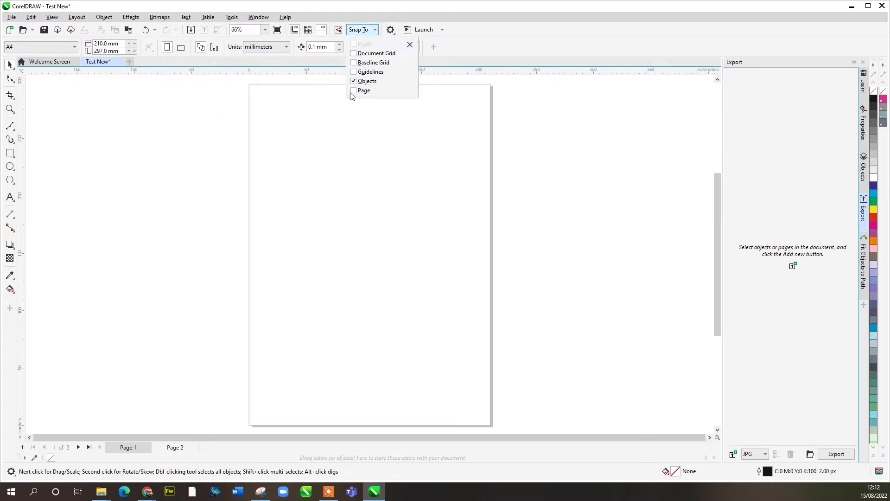
pyautogui.click(296, 100)
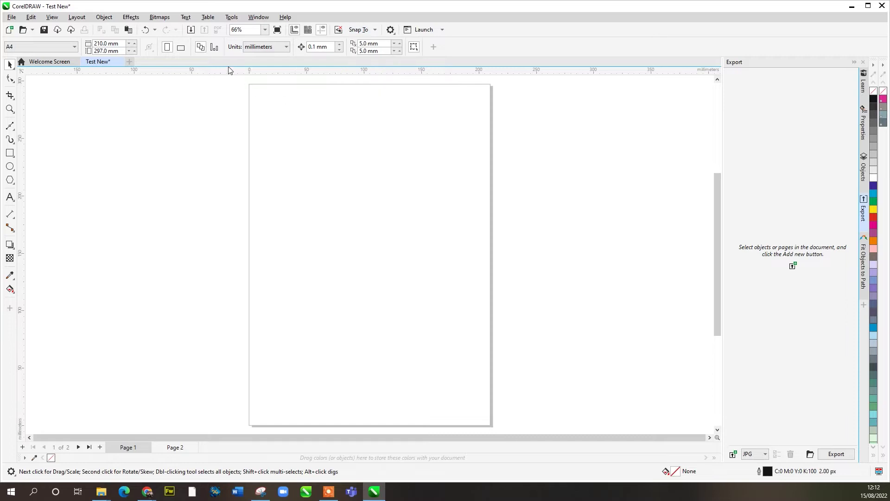
pyautogui.click(50, 17)
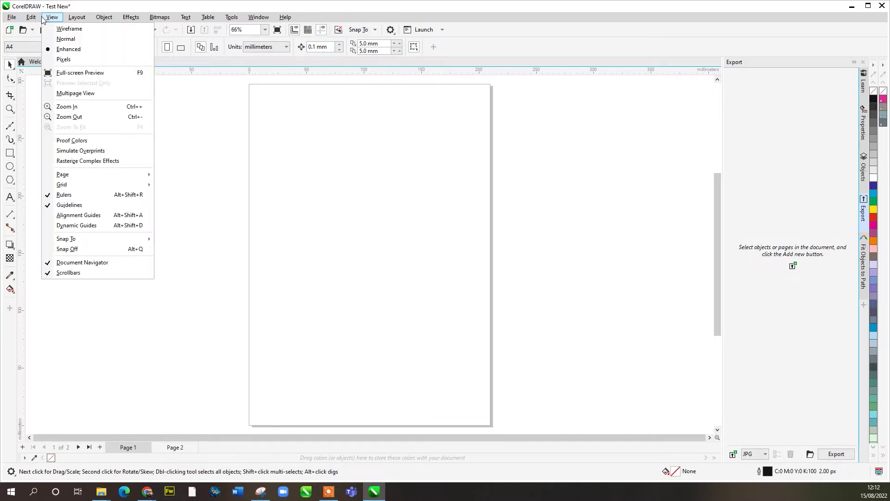
pyautogui.moveTo(98, 183)
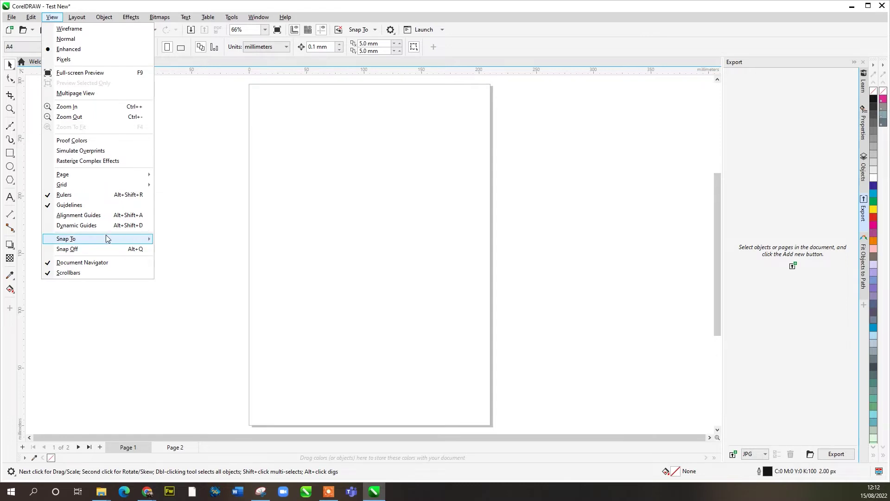
pyautogui.moveTo(107, 239)
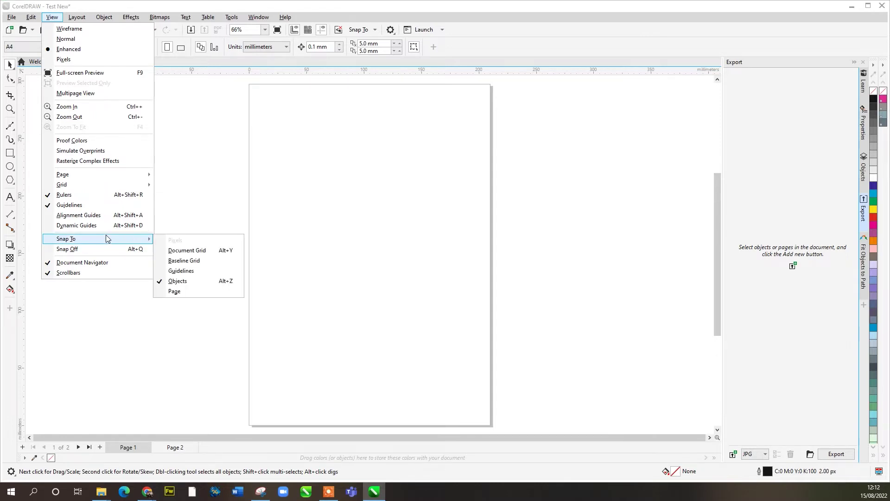
pyautogui.click(215, 179)
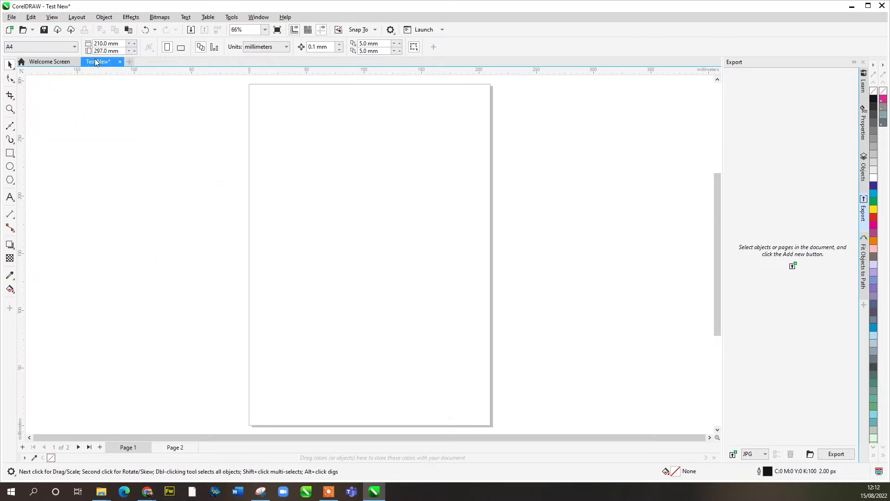
# Step: Examine the document's page size presets, page dimensions, orientation options and list of measurement units
pyautogui.click(64, 49)
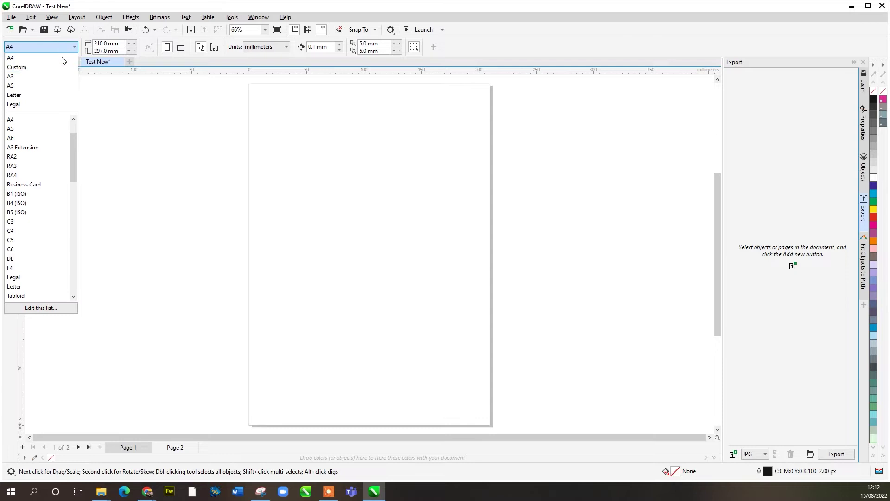
pyautogui.click(100, 43)
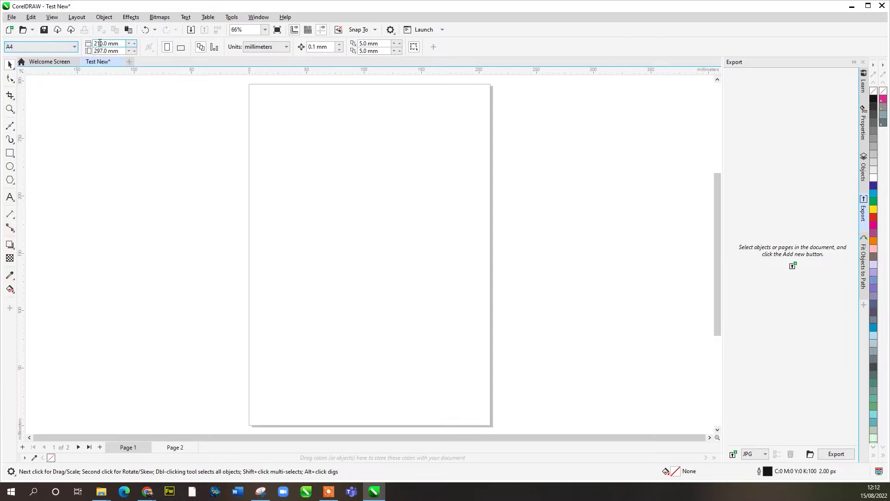
pyautogui.click(181, 48)
pyautogui.click(168, 48)
pyautogui.click(271, 47)
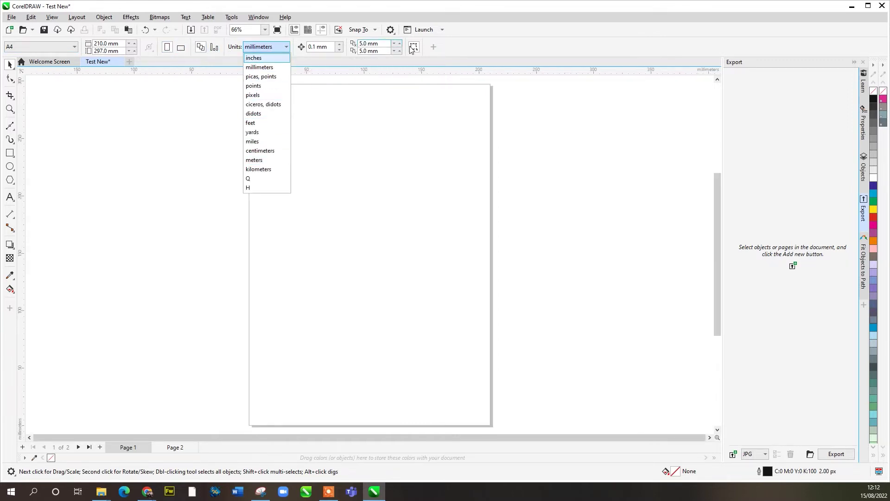
pyautogui.click(483, 39)
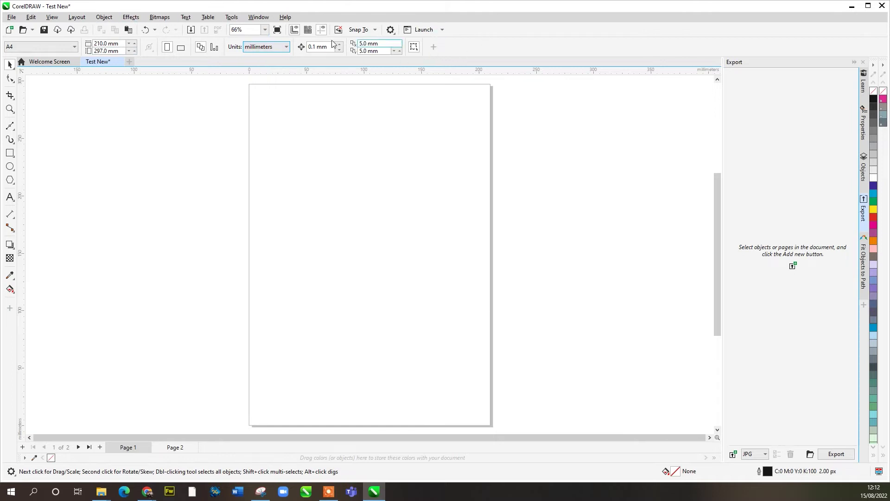
# Step: Open the Save As settings for the document to review its file name, type and version options
pyautogui.click(11, 17)
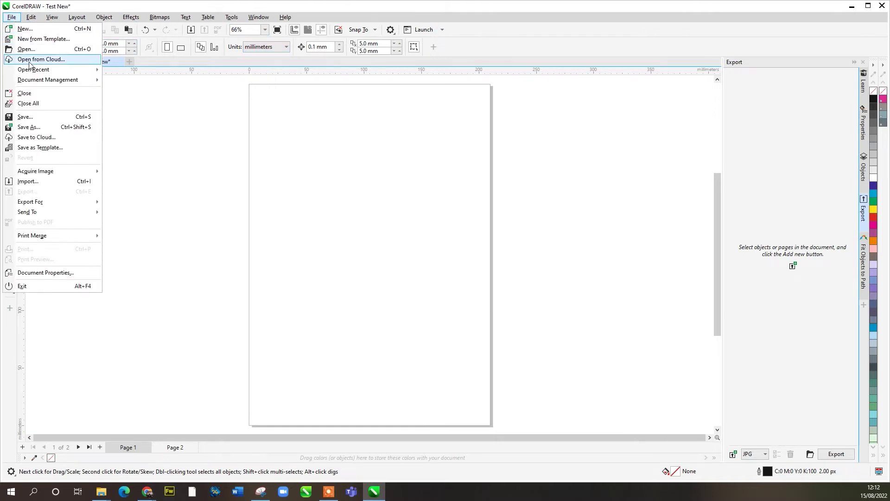
pyautogui.click(54, 131)
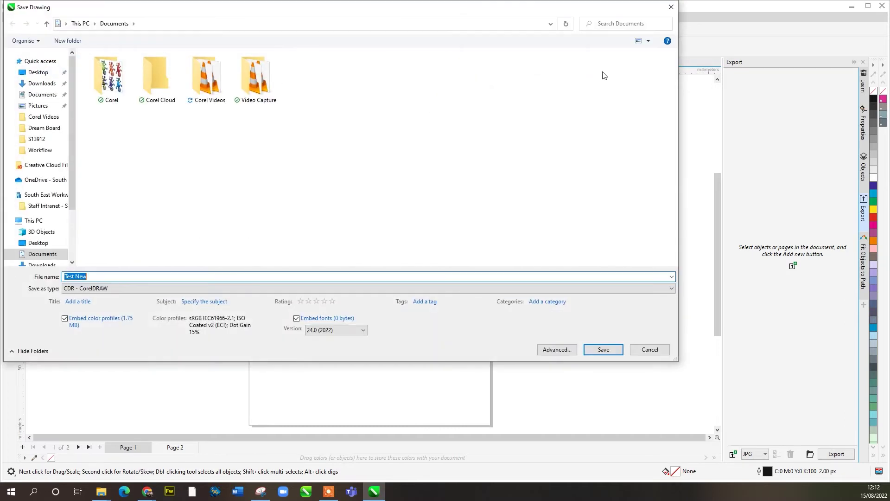
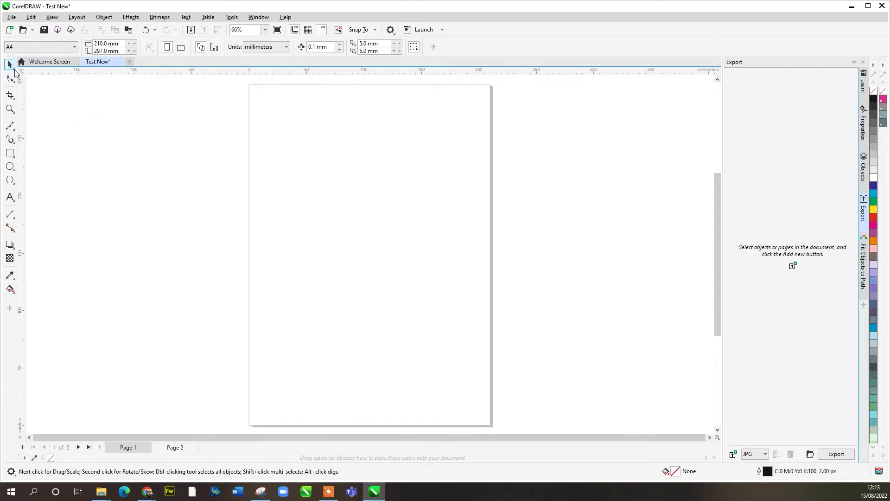
# Step: Examine the tools grouped under the shape editing, zoom, curve, rectangle, ellipse, connector, effect and fill tools
pyautogui.click(13, 83)
pyautogui.moveTo(13, 116)
pyautogui.moveTo(14, 96)
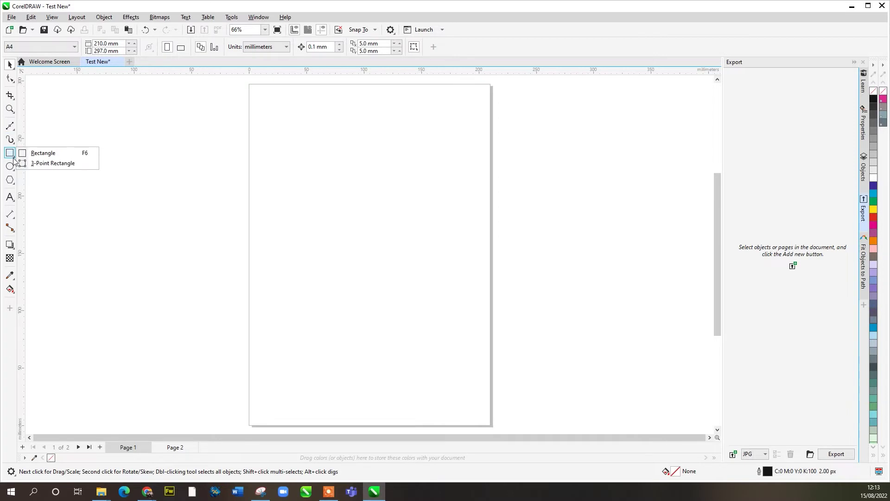
pyautogui.moveTo(18, 74)
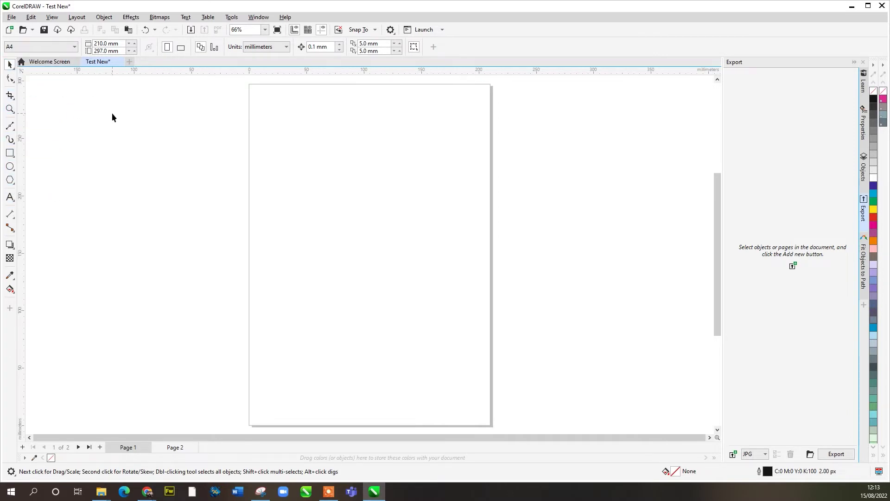
pyautogui.click(13, 81)
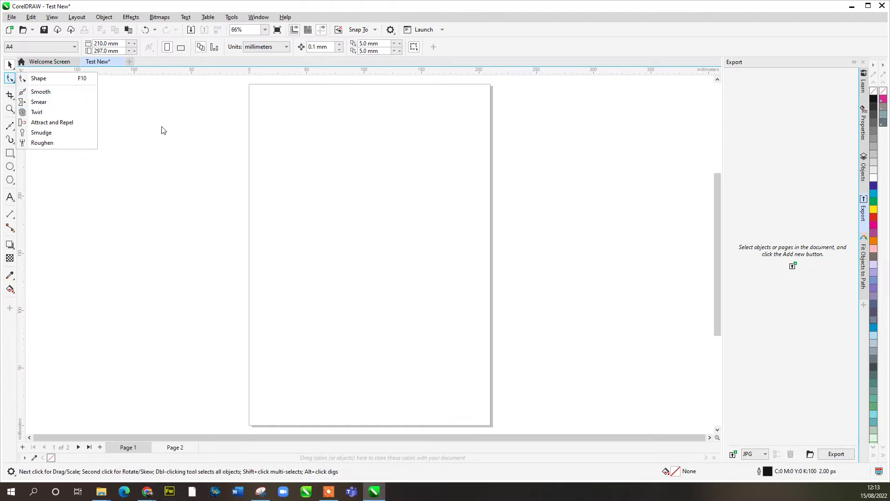
pyautogui.click(9, 126)
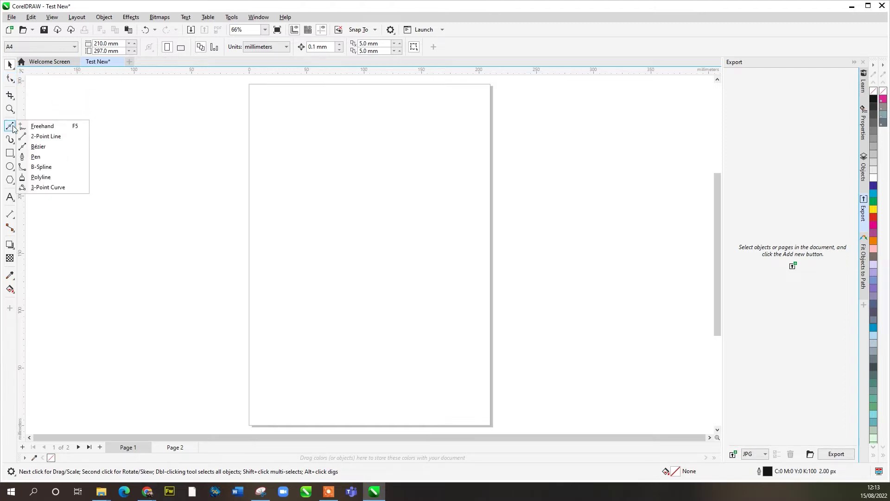
pyautogui.moveTo(11, 110)
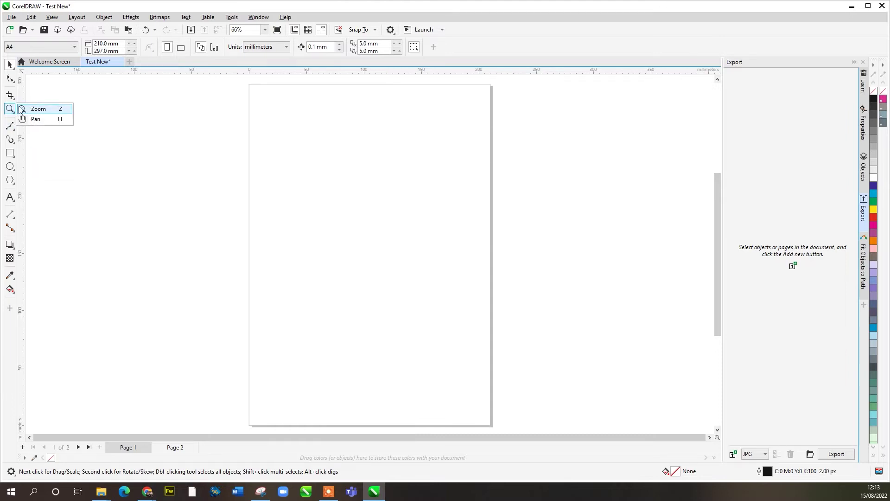
pyautogui.moveTo(9, 145)
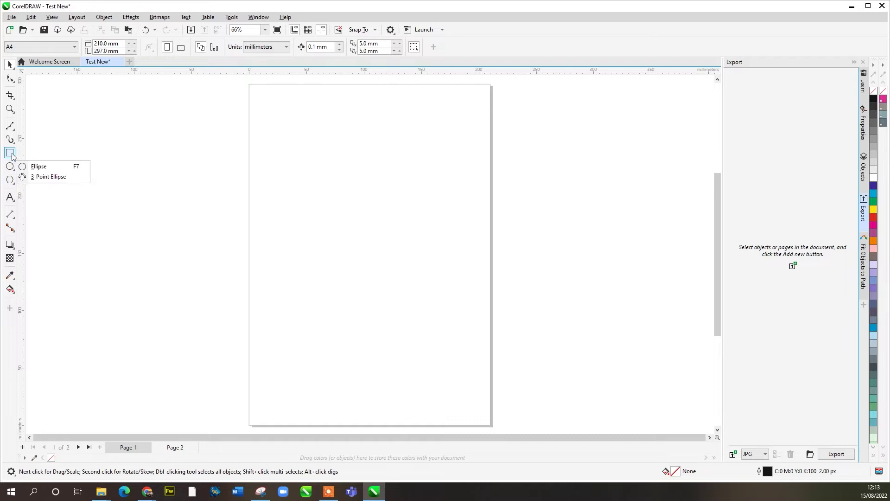
pyautogui.moveTo(11, 231)
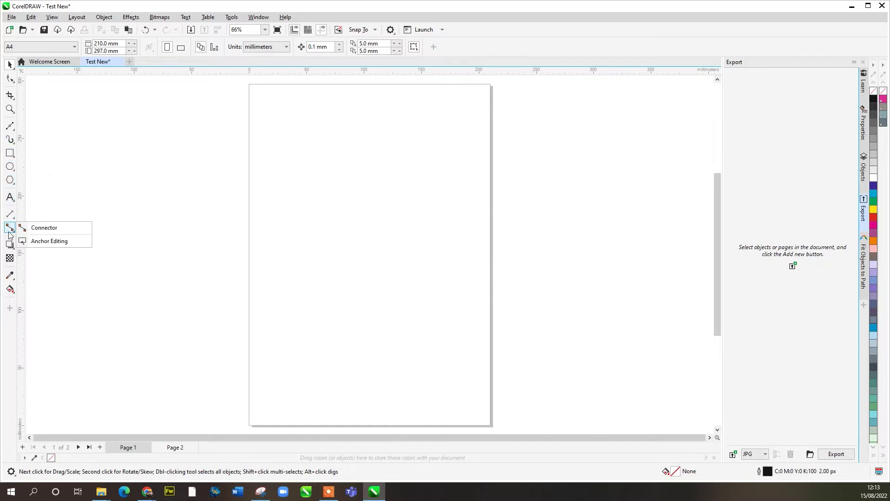
pyautogui.moveTo(10, 247)
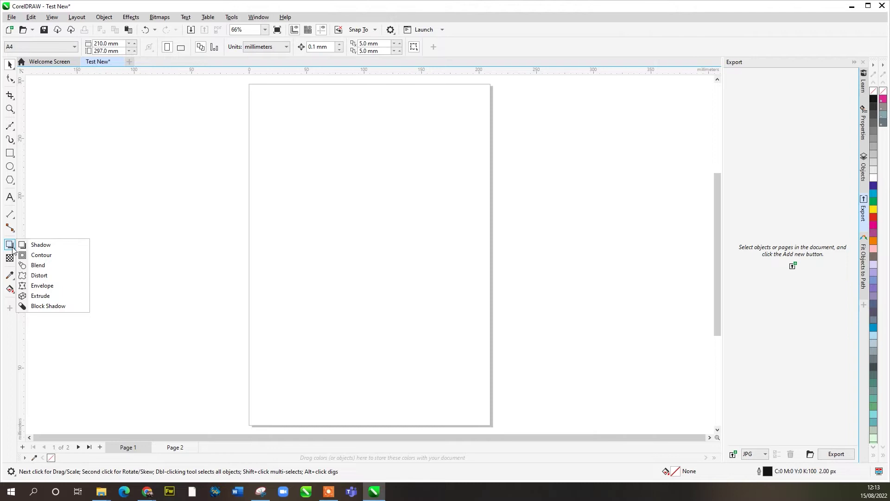
pyautogui.moveTo(11, 288)
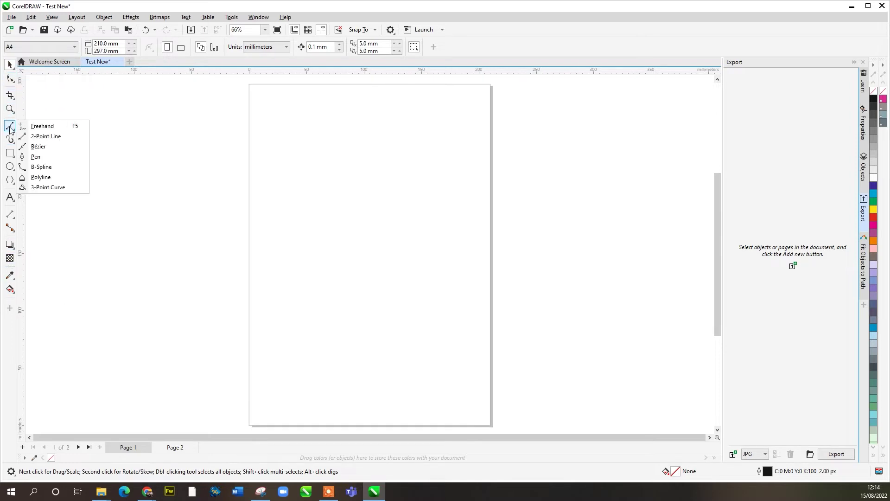
# Step: Draw a closed Bézier shape about 202 by 75 mm across the page's upper left edge, mixing curved and straight segments
pyautogui.click(38, 146)
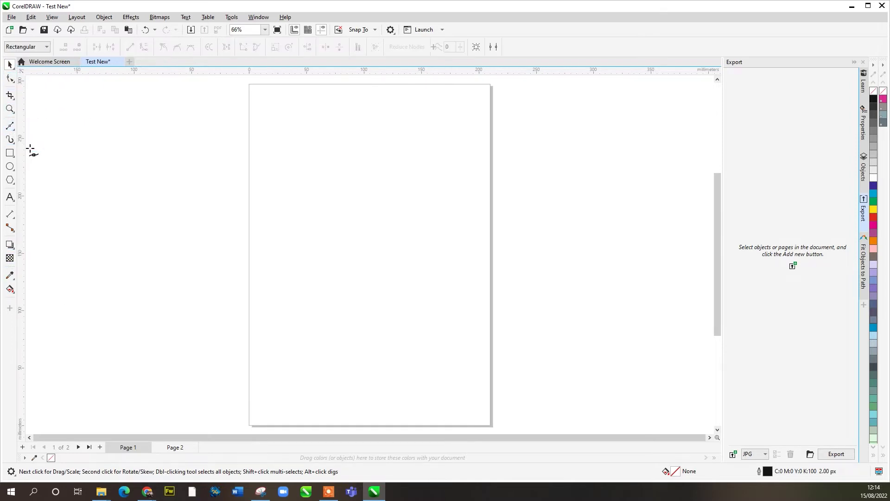
pyautogui.click(148, 168)
pyautogui.moveTo(227, 131); pyautogui.dragTo(304, 132)
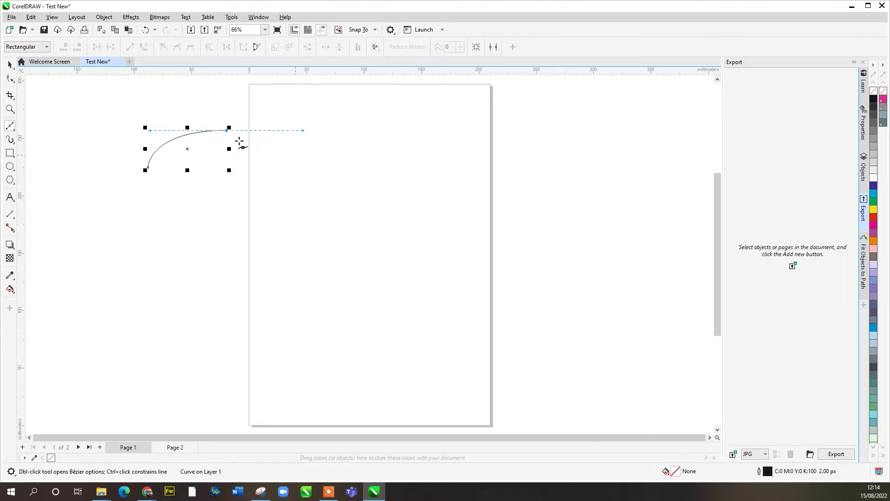
pyautogui.moveTo(297, 157)
pyautogui.mouseDown()
pyautogui.moveTo(348, 139)
pyautogui.moveTo(368, 192)
pyautogui.mouseUp()
pyautogui.click(331, 217)
pyautogui.click(223, 209)
pyautogui.click(189, 184)
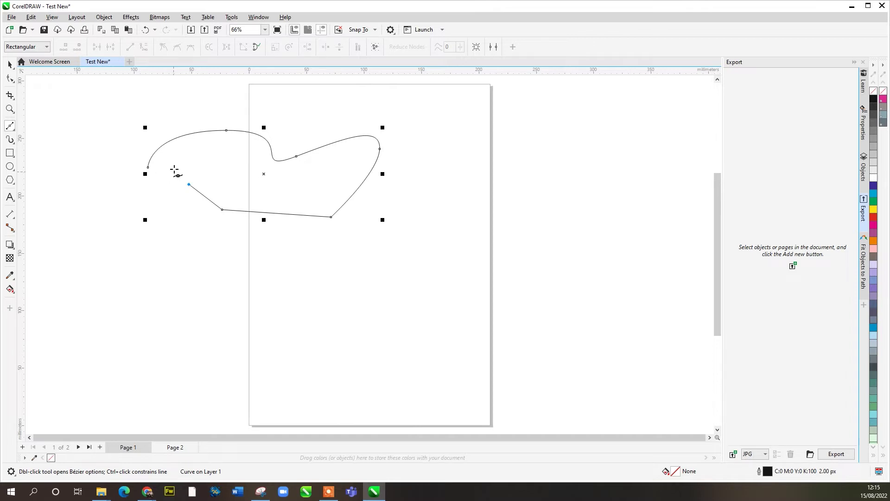
pyautogui.moveTo(172, 169); pyautogui.dragTo(169, 162)
pyautogui.click(148, 168)
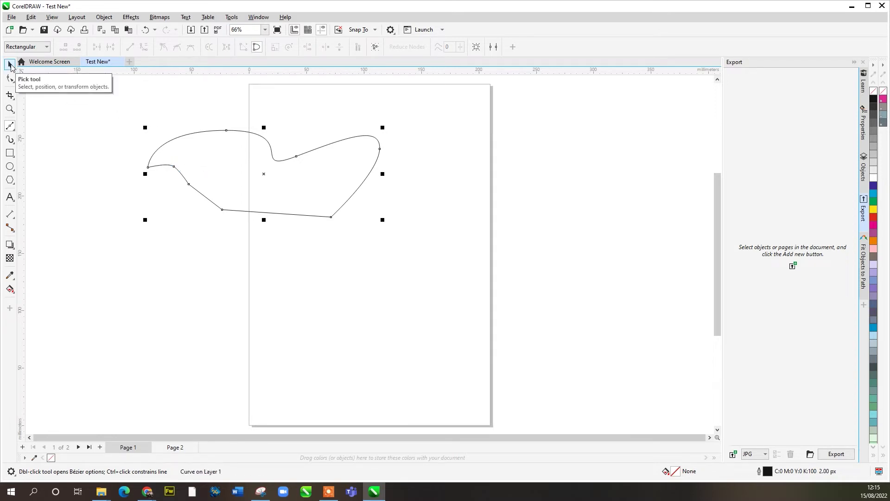
pyautogui.click(11, 65)
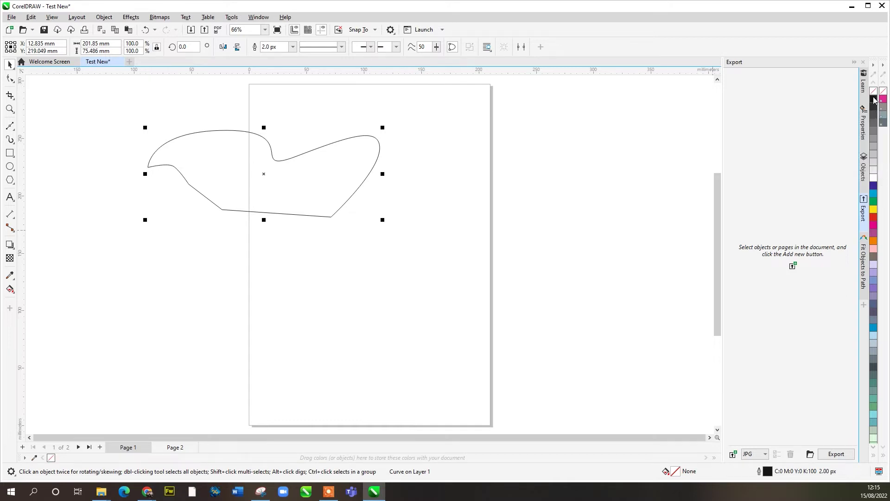
# Step: Fill the Bézier shape with red and set its outline color to black
pyautogui.click(875, 216)
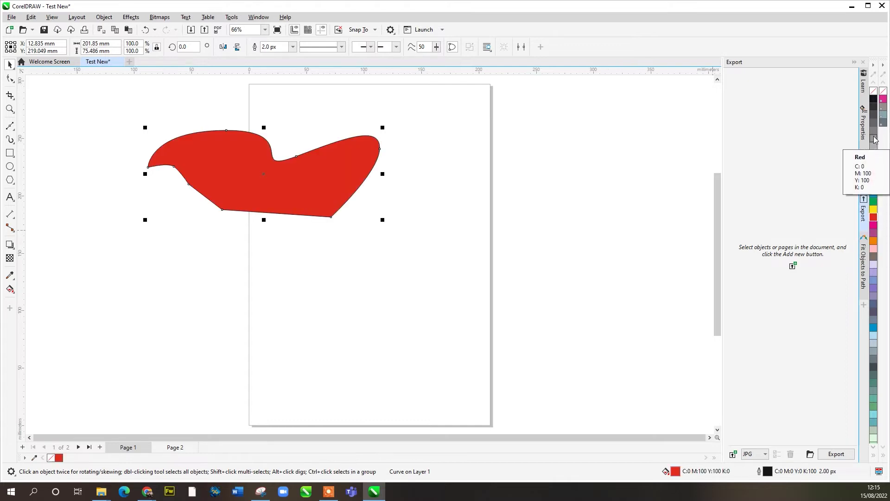
pyautogui.rightClick(874, 99)
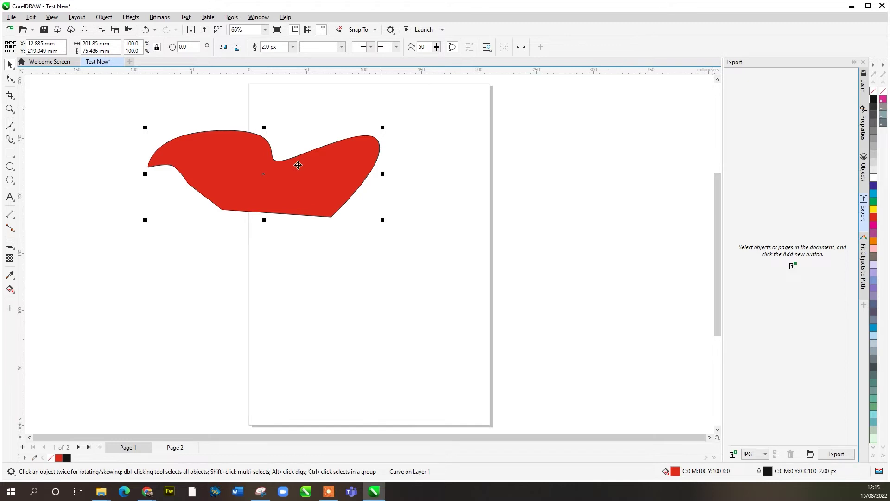
# Step: Set the red shape's outline width to 16 px
pyautogui.scroll(3, 299, 179)
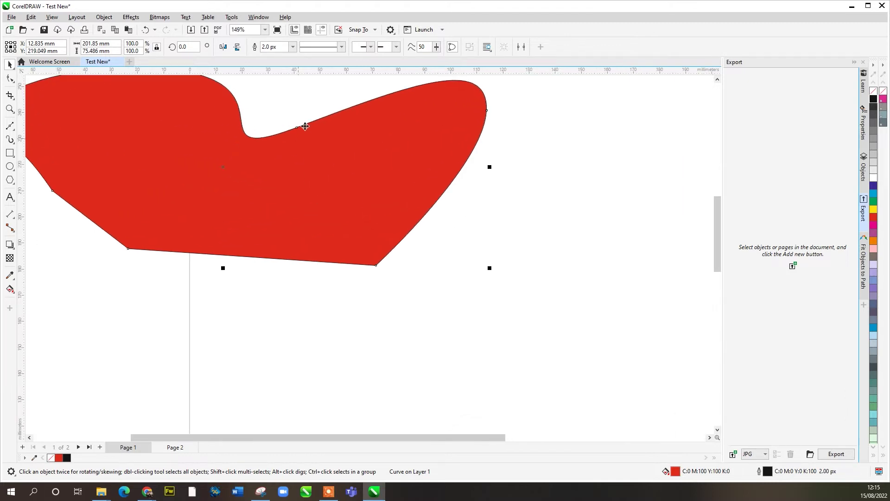
pyautogui.scroll(2, 304, 123)
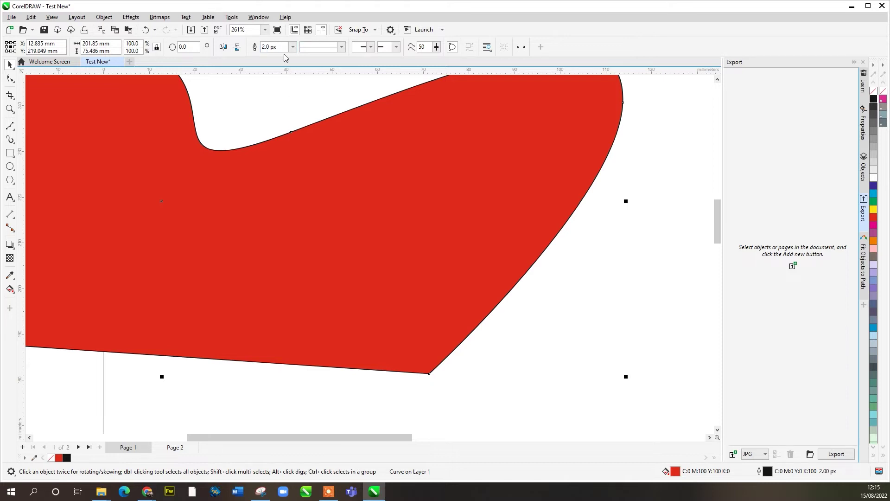
pyautogui.click(291, 48)
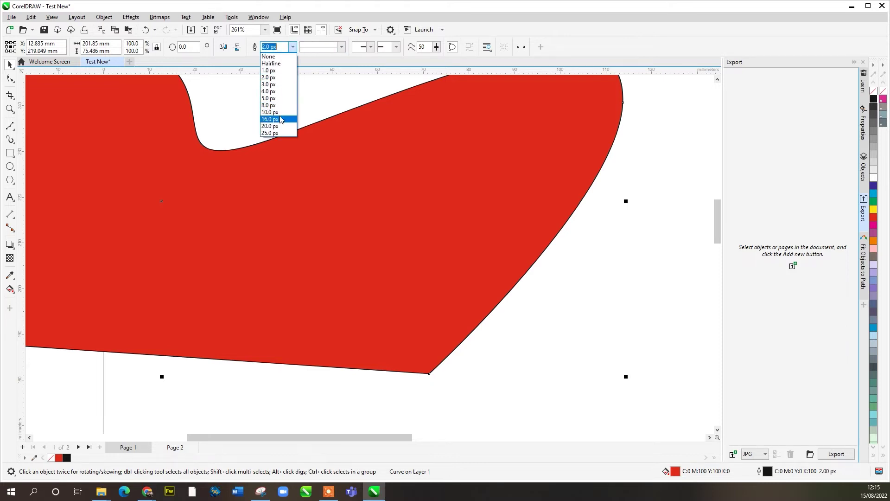
pyautogui.click(278, 117)
# Step: Enlarge the red shape proportionally from its upper right corner to about 211 by 79 mm
pyautogui.scroll(-3, 264, 144)
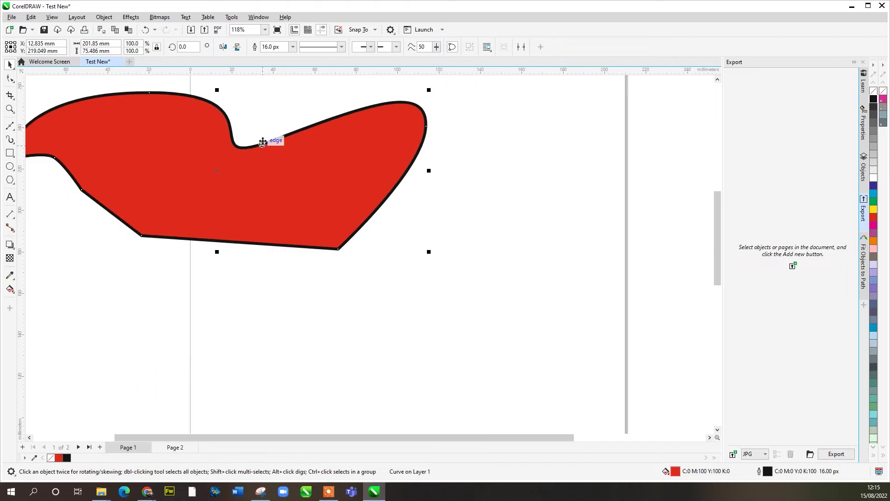
pyautogui.moveTo(264, 131); pyautogui.dragTo(332, 205)
pyautogui.click(509, 162)
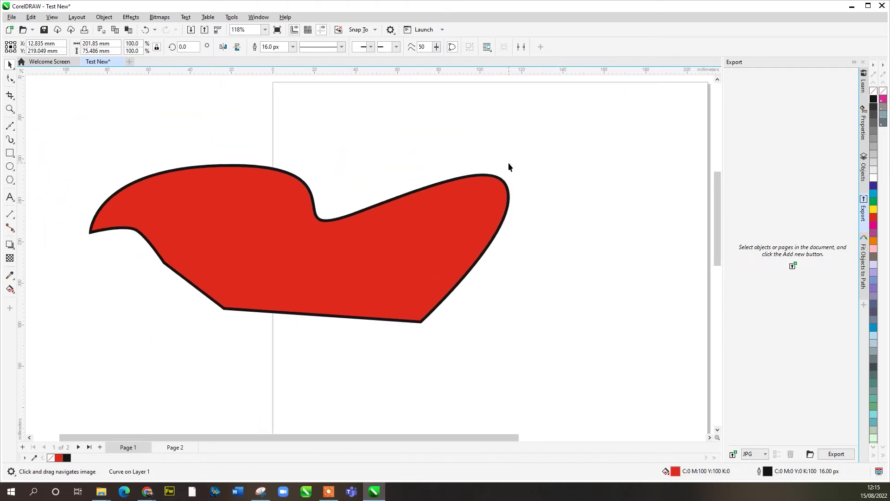
pyautogui.click(497, 193)
pyautogui.moveTo(511, 162); pyautogui.dragTo(530, 156)
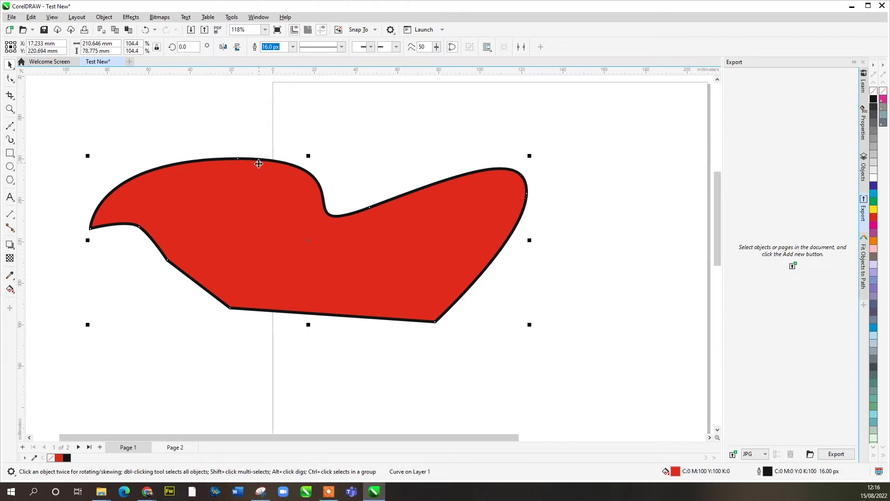
pyautogui.click(105, 18)
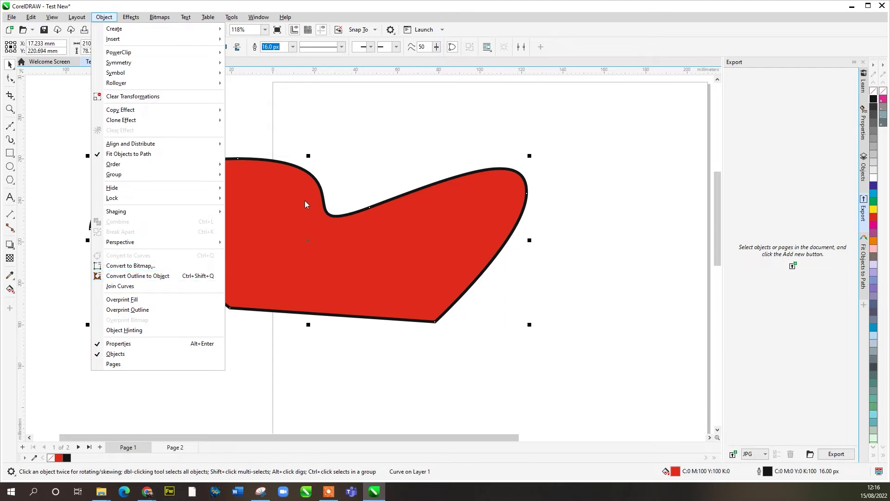
pyautogui.click(292, 143)
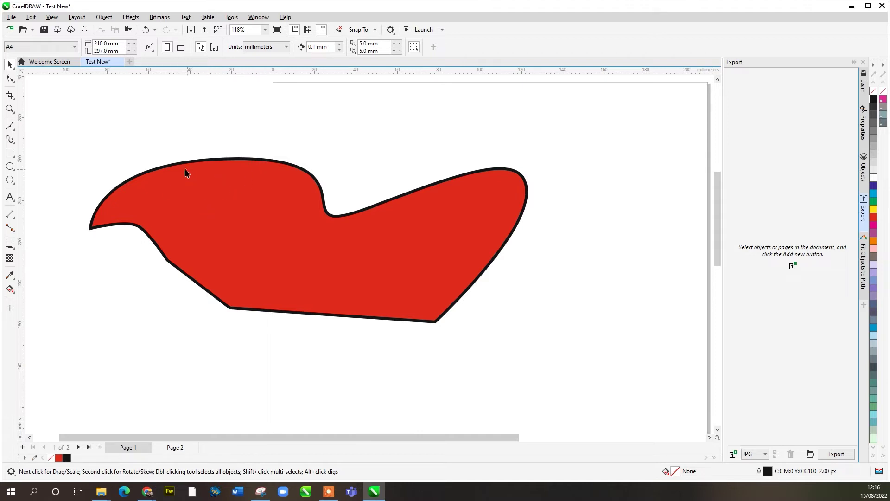
# Step: Draw a square over the middle of the red shape and set its size to 90 by 90 mm
pyautogui.click(9, 155)
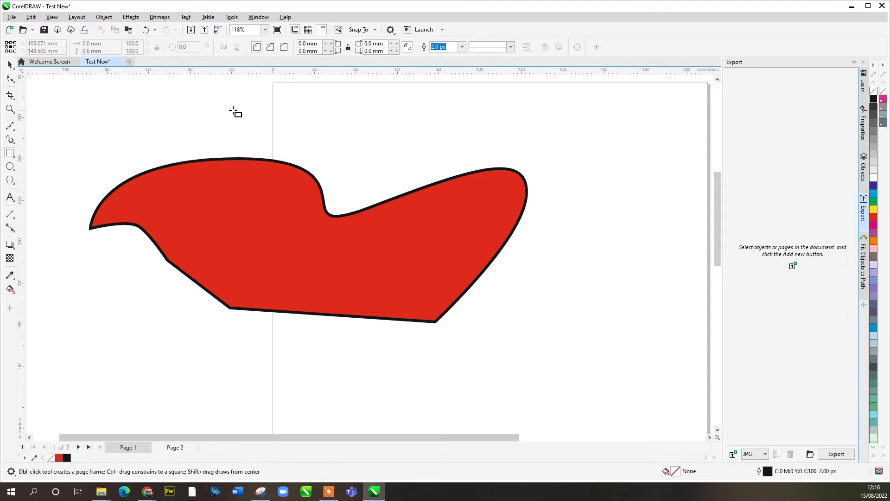
pyautogui.moveTo(233, 111)
pyautogui.mouseDown()
pyautogui.moveTo(258, 139)
pyautogui.moveTo(268, 179)
pyautogui.moveTo(312, 192)
pyautogui.moveTo(264, 164)
pyautogui.moveTo(360, 142)
pyautogui.moveTo(369, 112)
pyautogui.moveTo(295, 193)
pyautogui.moveTo(371, 218)
pyautogui.moveTo(352, 189)
pyautogui.moveTo(376, 217)
pyautogui.moveTo(294, 144)
pyautogui.moveTo(293, 172)
pyautogui.moveTo(374, 189)
pyautogui.moveTo(386, 231)
pyautogui.moveTo(402, 241)
pyautogui.moveTo(397, 193)
pyautogui.moveTo(316, 137)
pyautogui.moveTo(415, 228)
pyautogui.mouseUp()
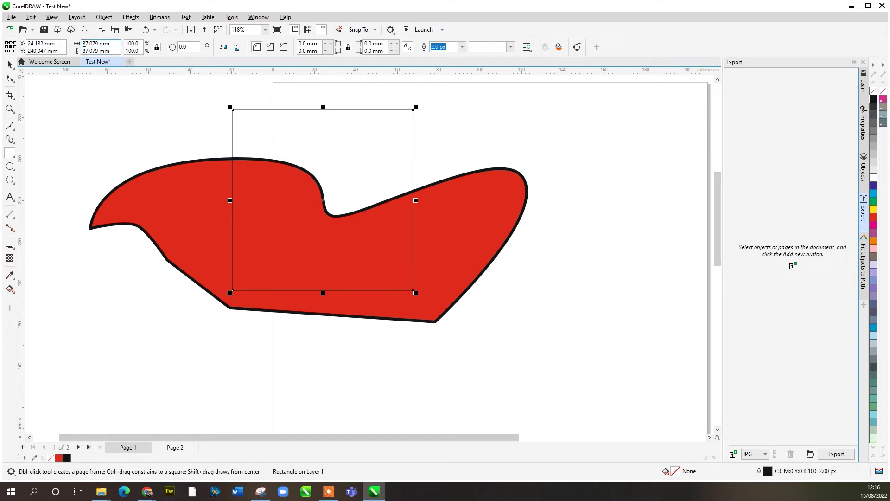
pyautogui.doubleClick(84, 43)
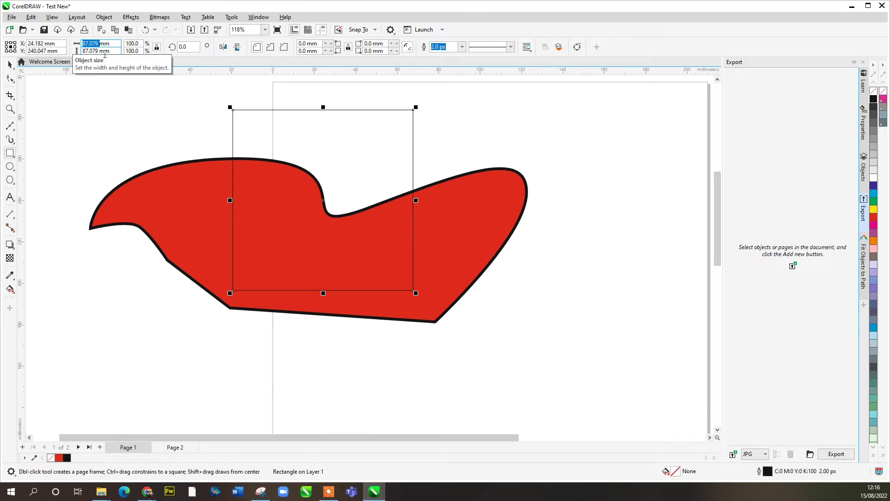
pyautogui.write('90')
pyautogui.press('Return')
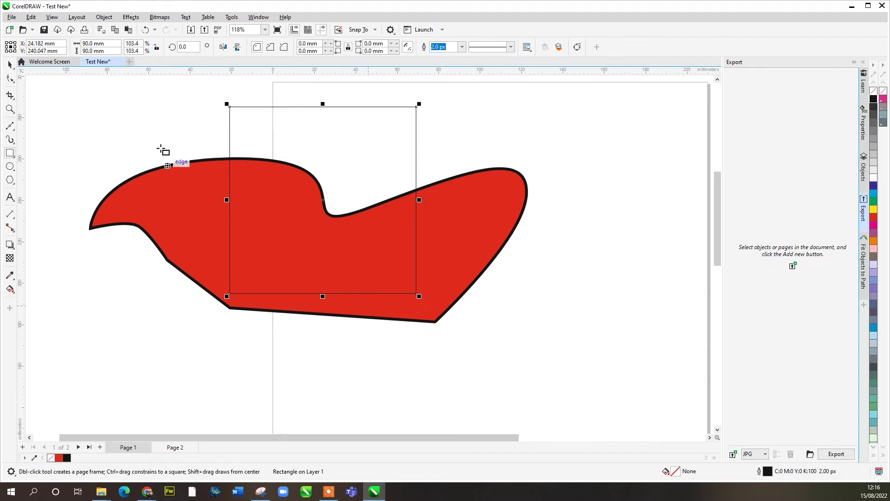
# Step: Resize the square to 100 mm wide by 50 mm high and move it up over the right part of the red shape
pyautogui.doubleClick(86, 43)
pyautogui.write('100')
pyautogui.press('Return')
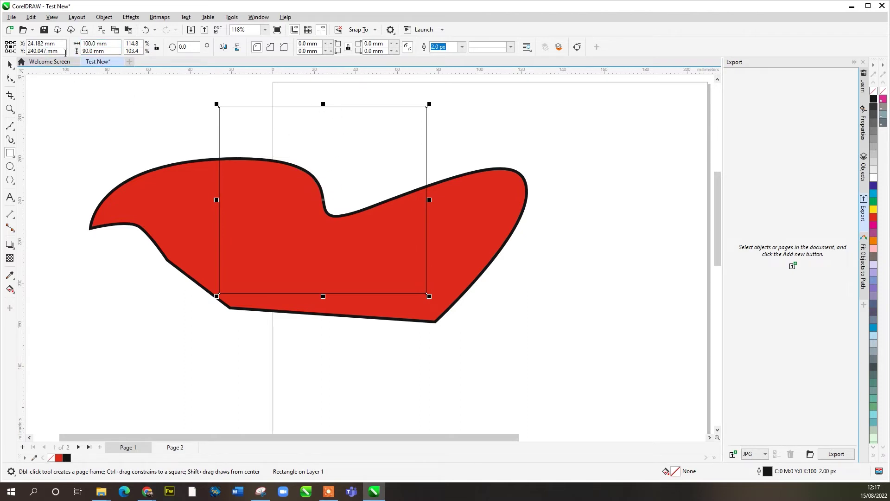
pyautogui.doubleClick(85, 49)
pyautogui.write('50')
pyautogui.press('Return')
pyautogui.click(10, 64)
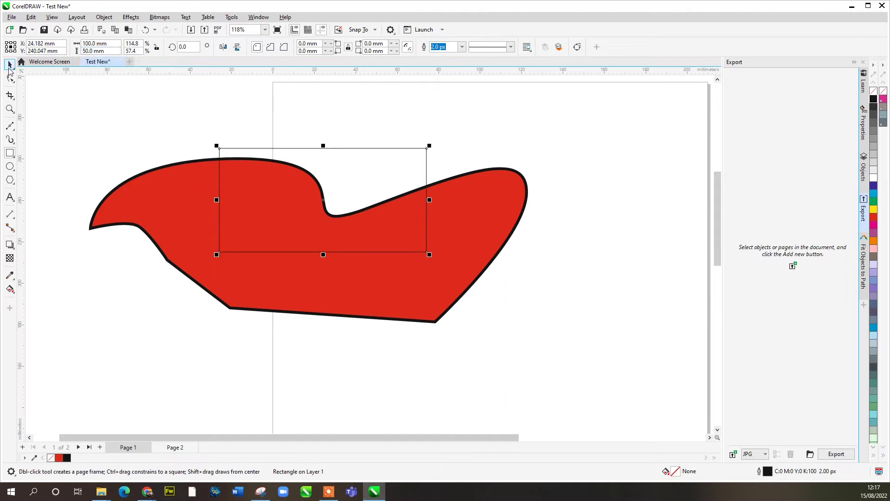
pyautogui.moveTo(294, 159); pyautogui.dragTo(423, 120)
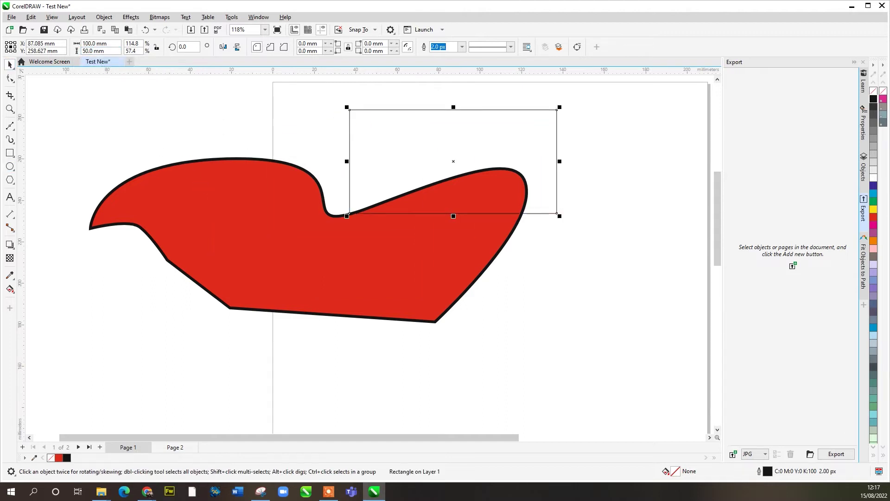
pyautogui.click(10, 166)
pyautogui.moveTo(285, 230); pyautogui.dragTo(432, 319)
pyautogui.hotkey('ctrl', 'z')
pyautogui.hotkey('ctrl', 'z')
# Step: Draw two overlapping circles from their centers over the red shape, about 133 mm and about 105 mm in diameter
pyautogui.moveTo(284, 232)
pyautogui.mouseDown()
pyautogui.moveTo(425, 372)
pyautogui.moveTo(404, 347)
pyautogui.moveTo(413, 316)
pyautogui.moveTo(423, 357)
pyautogui.moveTo(410, 334)
pyautogui.moveTo(322, 261)
pyautogui.moveTo(421, 354)
pyautogui.mouseUp()
pyautogui.moveTo(260, 201); pyautogui.dragTo(369, 294)
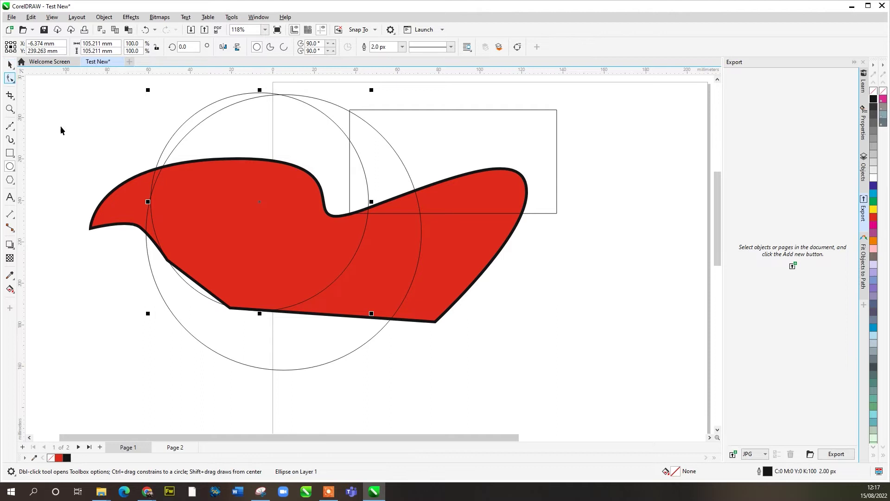
# Step: Delete the red shape and the rectangle, keeping only the two circles
pyautogui.press('space')
pyautogui.click(111, 205)
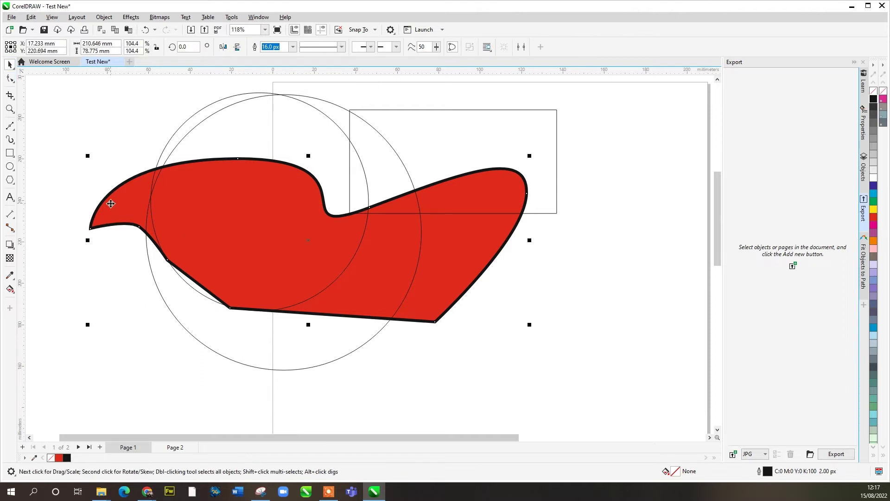
pyautogui.press('Delete')
pyautogui.click(481, 141)
pyautogui.press('Delete')
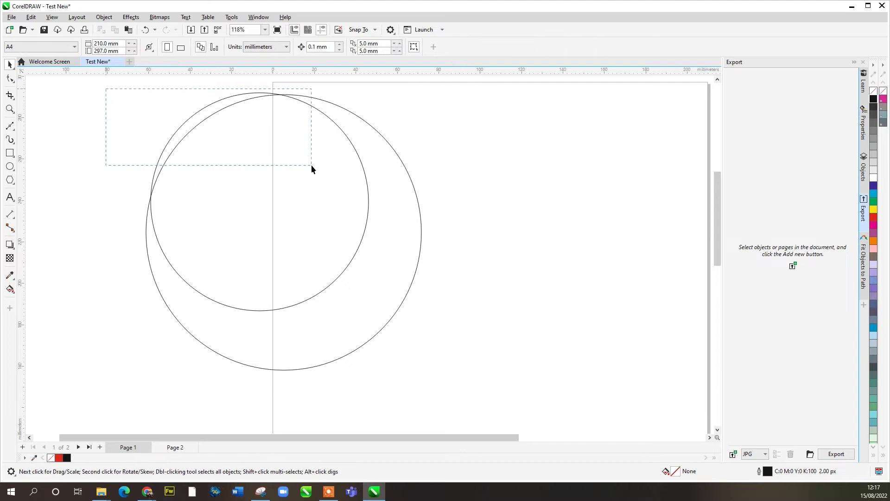
# Step: Align the two circles to a common center and move them together about 51 mm further onto the page
pyautogui.moveTo(310, 165); pyautogui.dragTo(487, 381)
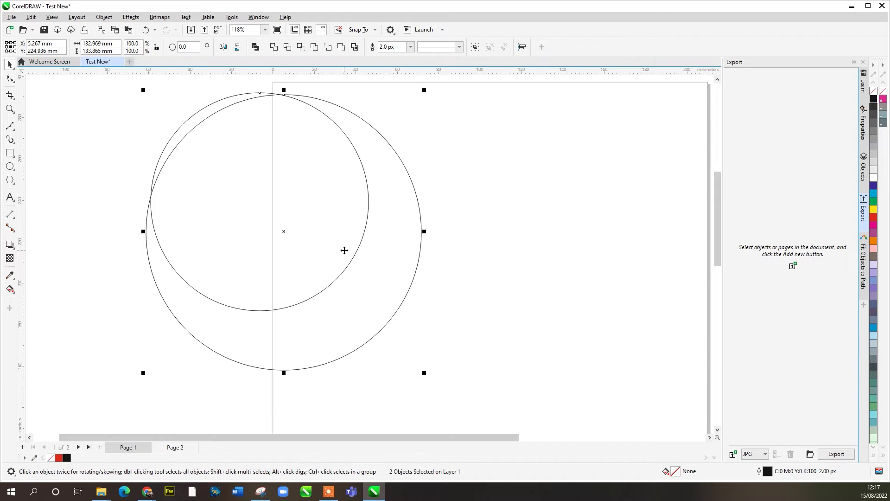
pyautogui.press('c')
pyautogui.press('e')
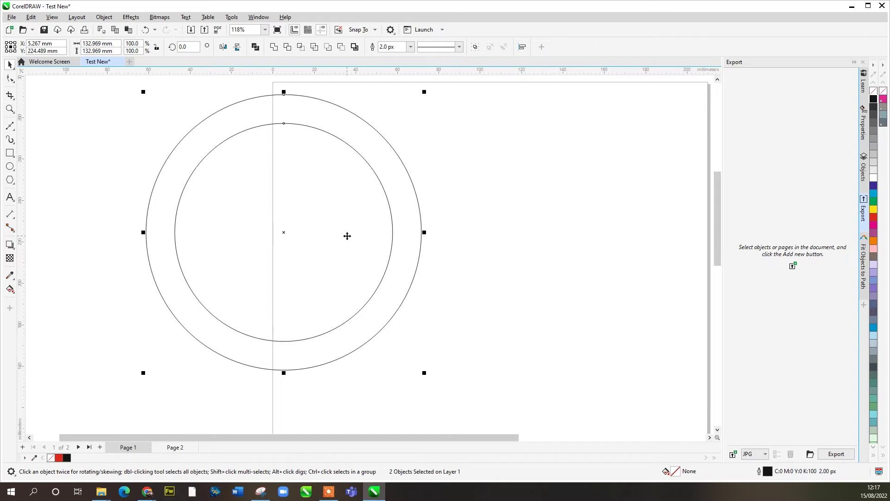
pyautogui.moveTo(284, 233); pyautogui.dragTo(391, 240)
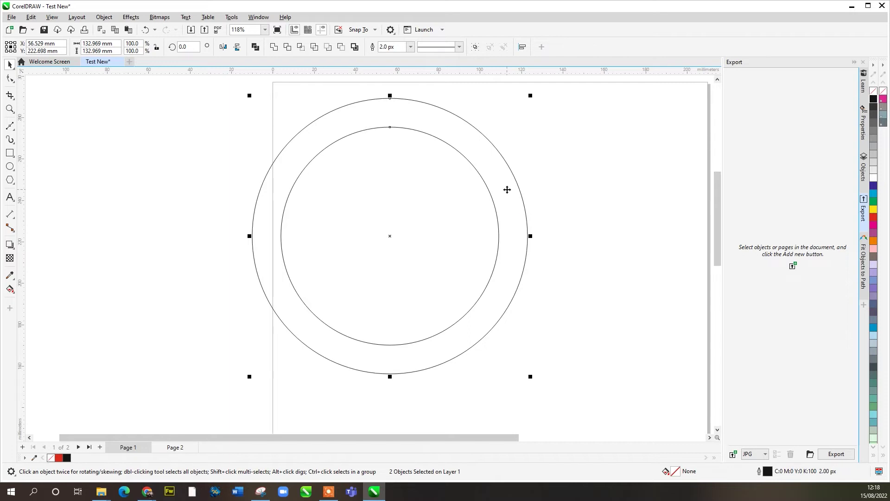
# Step: Fill the inner circle with red and the outer circle with blue
pyautogui.click(466, 196)
pyautogui.click(486, 183)
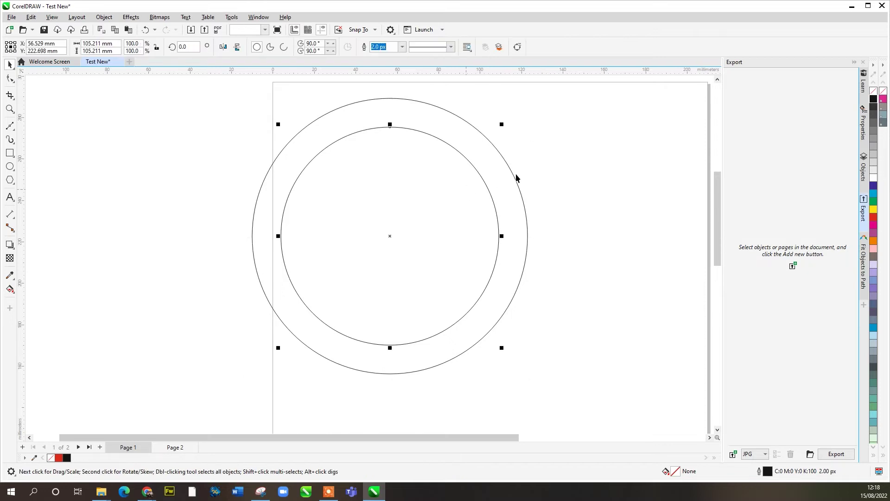
pyautogui.click(874, 219)
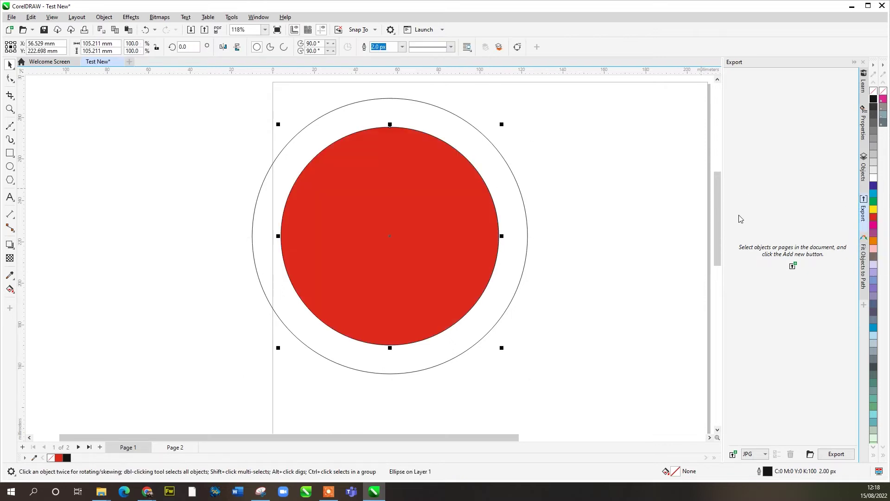
pyautogui.click(507, 169)
pyautogui.click(874, 186)
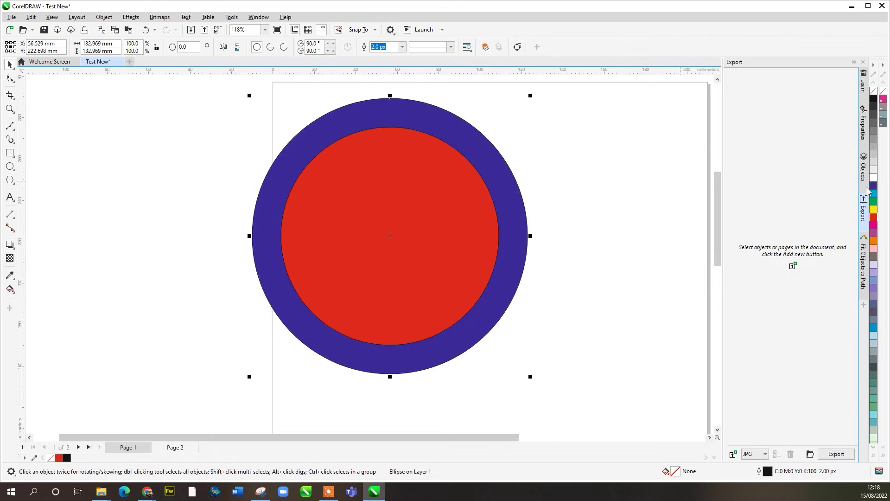
pyautogui.click(584, 158)
# Step: Combine both circles into a single blue ring and move it about 24 mm to the left
pyautogui.moveTo(222, 92); pyautogui.dragTo(566, 379)
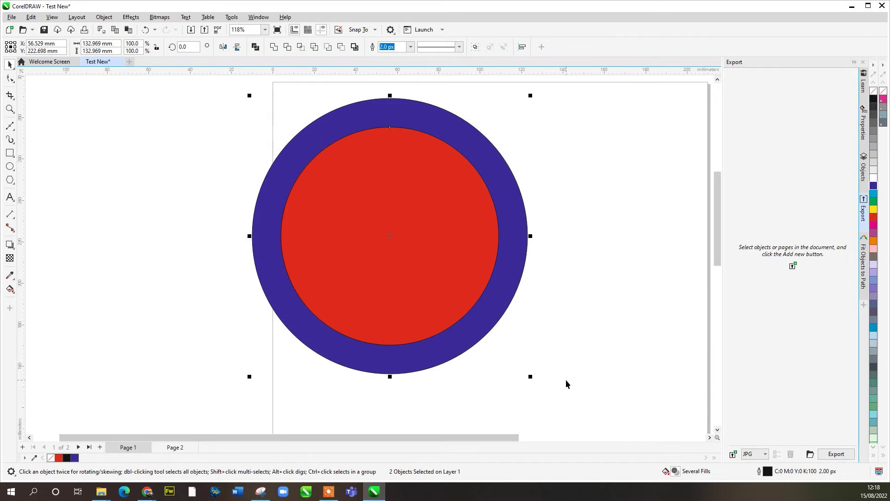
pyautogui.hotkey('ctrl', 'l')
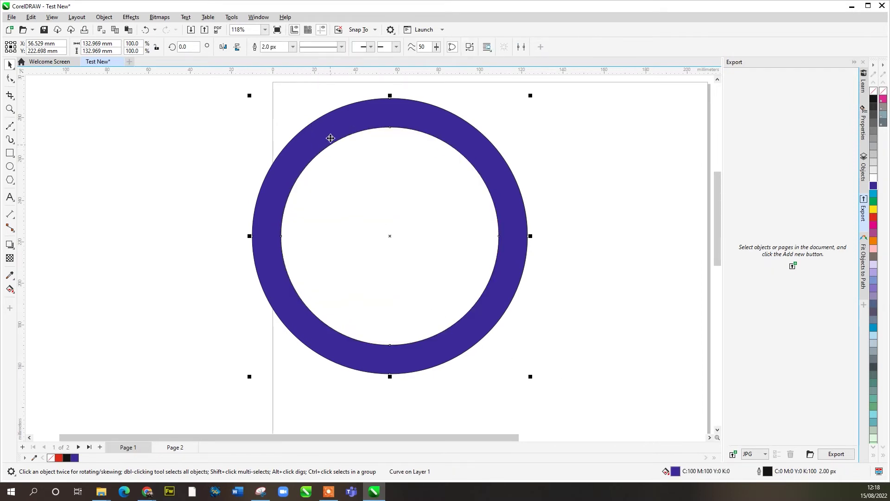
pyautogui.moveTo(333, 134); pyautogui.dragTo(284, 136)
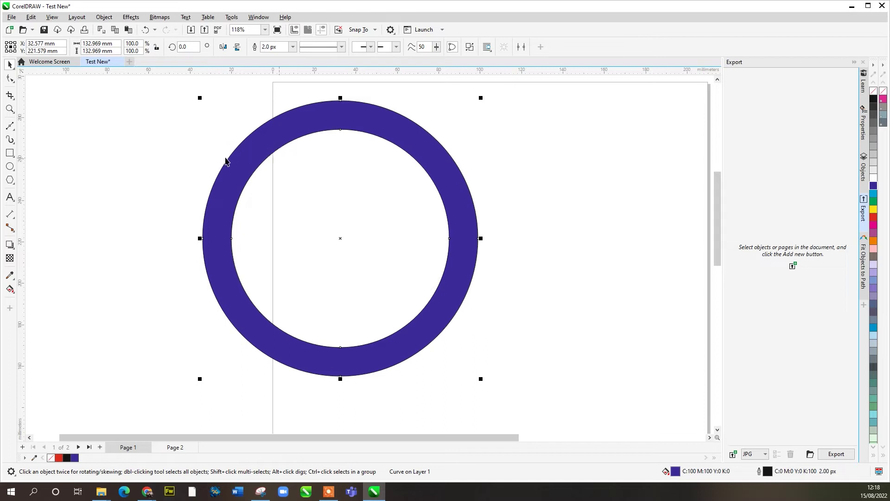
pyautogui.click(171, 146)
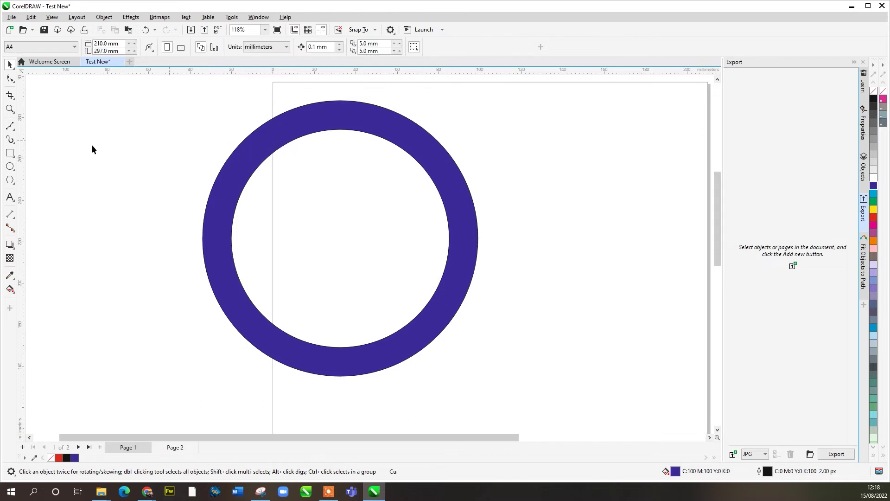
# Step: Draw a polygon about 87 mm high from the ring's center and set its number of sides to 8
pyautogui.click(10, 180)
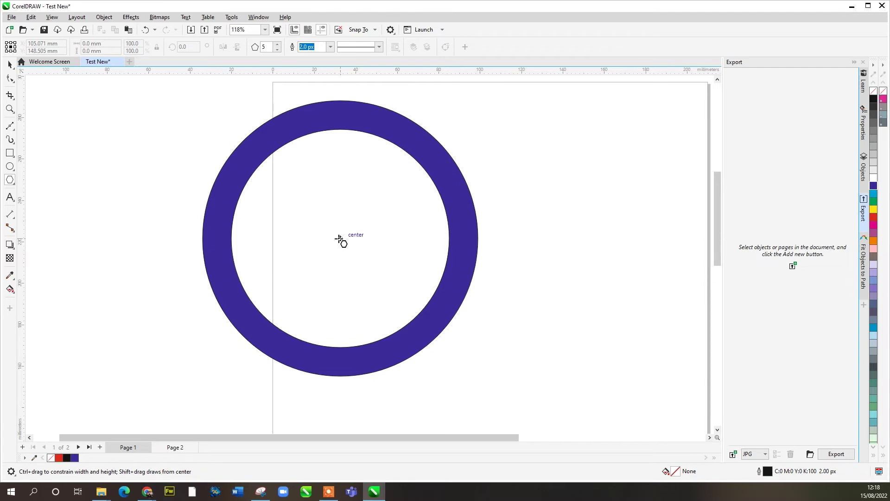
pyautogui.moveTo(339, 238); pyautogui.dragTo(433, 307)
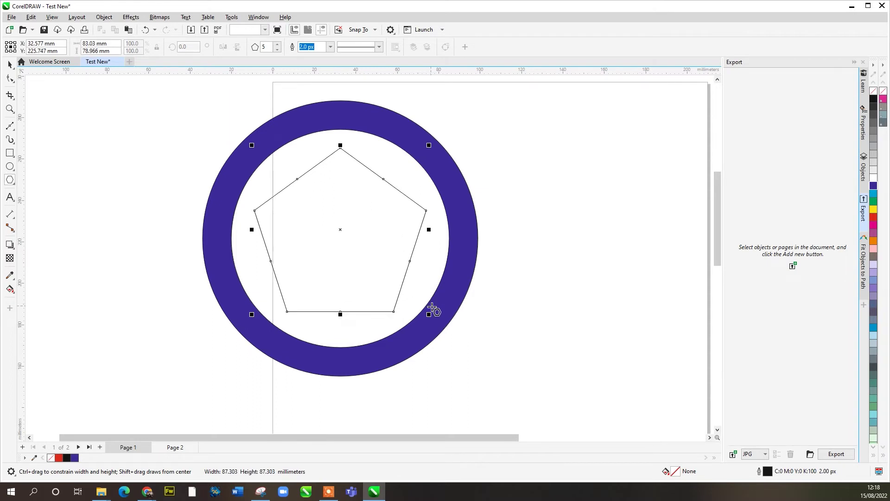
pyautogui.click(277, 45)
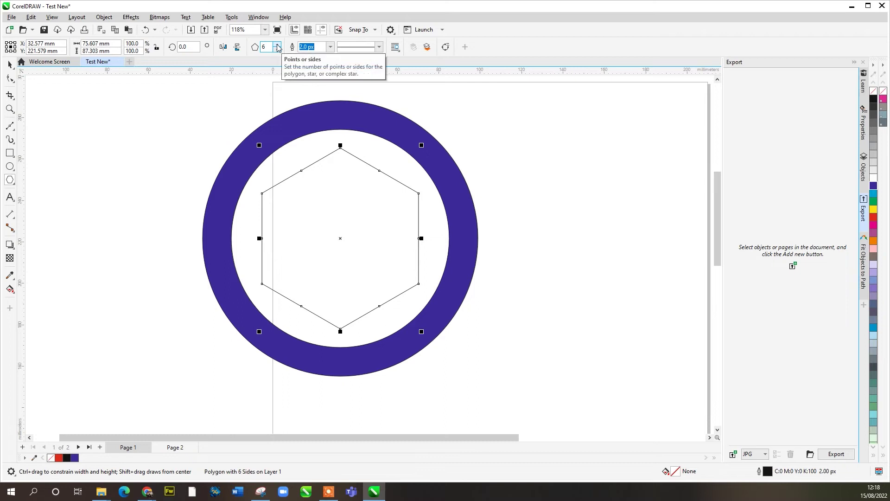
pyautogui.click(278, 45)
pyautogui.click(278, 44)
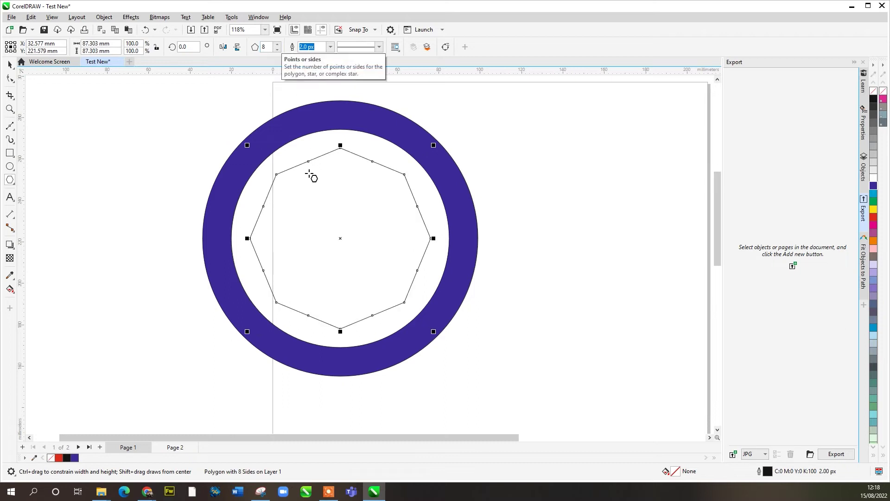
# Step: Reshape the polygon's nodes into a slanted eight-pointed star by pulling the edge nodes inward and shifting the tips sideways
pyautogui.click(11, 80)
pyautogui.moveTo(310, 162); pyautogui.dragTo(330, 214)
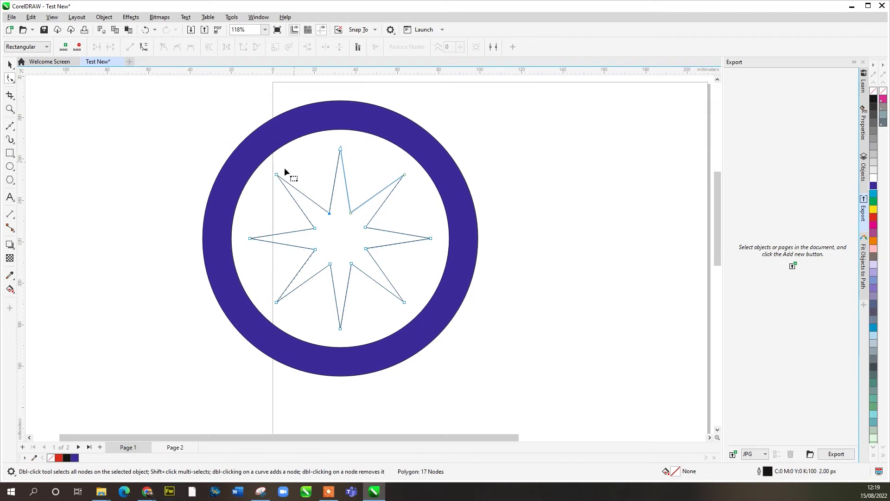
pyautogui.moveTo(278, 175); pyautogui.dragTo(324, 151)
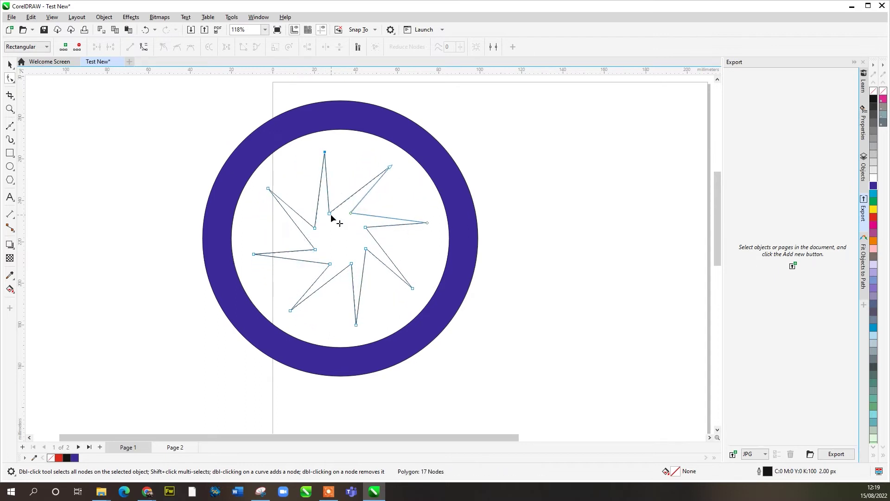
pyautogui.moveTo(331, 214); pyautogui.dragTo(342, 190)
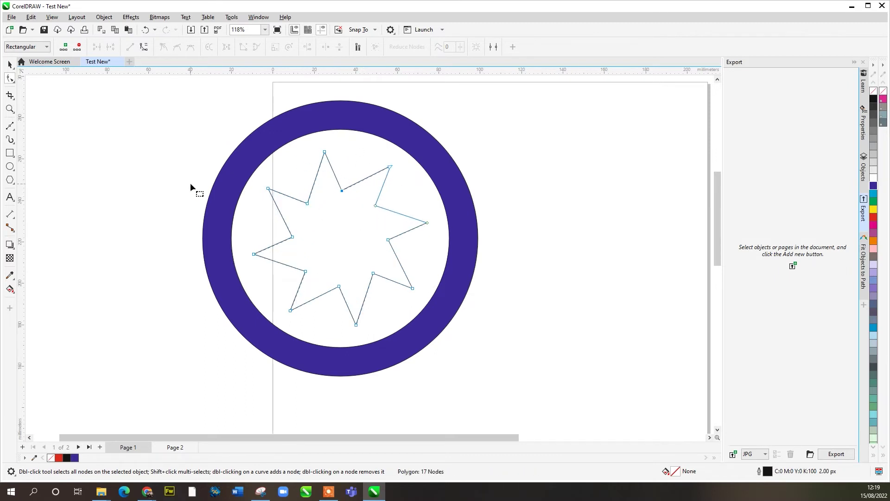
# Step: Enlarge the star from its center to about 115 mm so its tips overlap the ring, and fill it with yellow
pyautogui.click(10, 65)
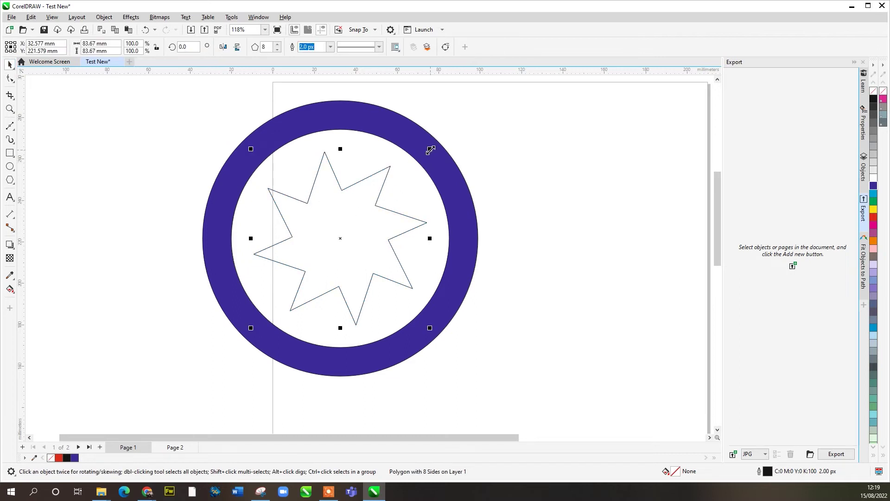
pyautogui.moveTo(431, 150); pyautogui.dragTo(472, 119)
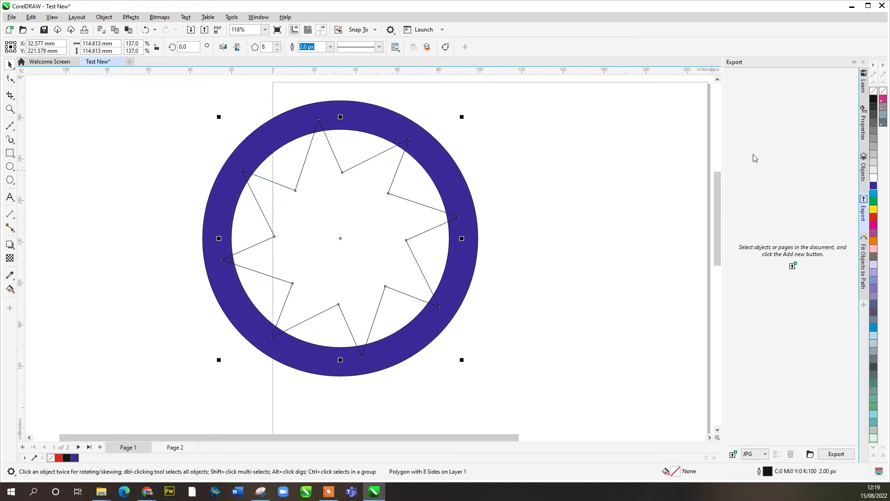
pyautogui.click(875, 209)
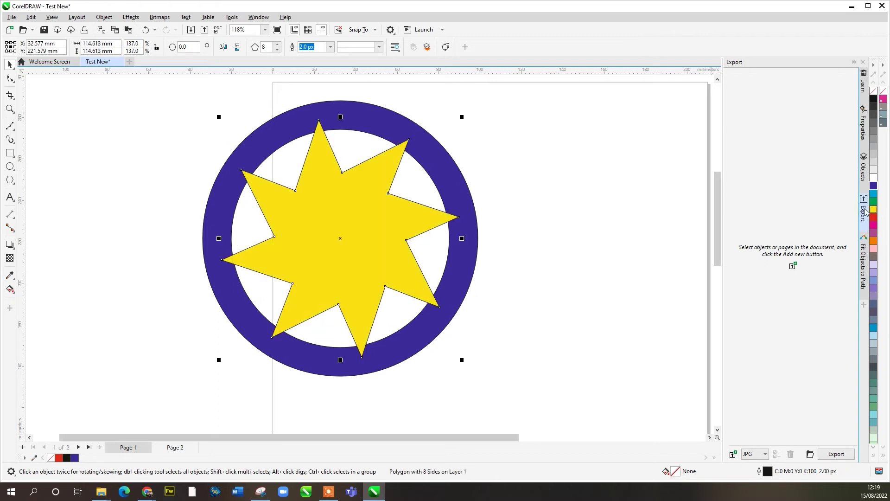
pyautogui.click(491, 189)
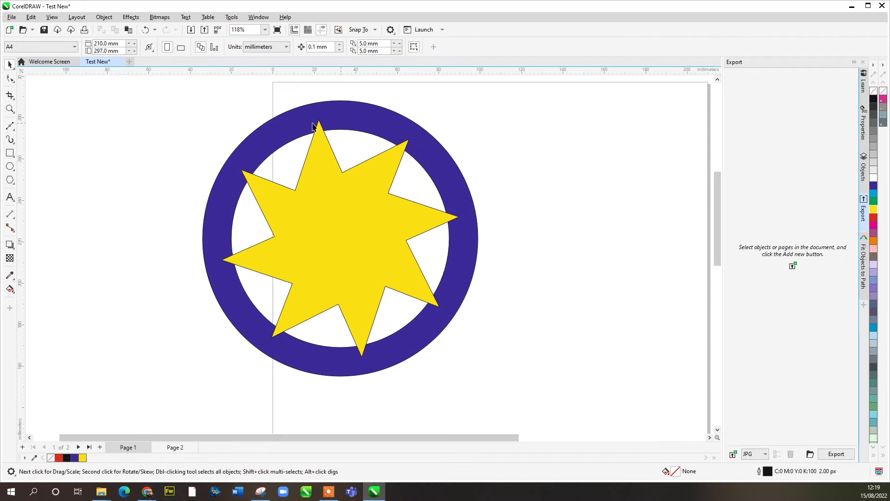
# Step: Trim the blue ring with the yellow star, and clear the selection
pyautogui.moveTo(243, 143); pyautogui.dragTo(517, 383)
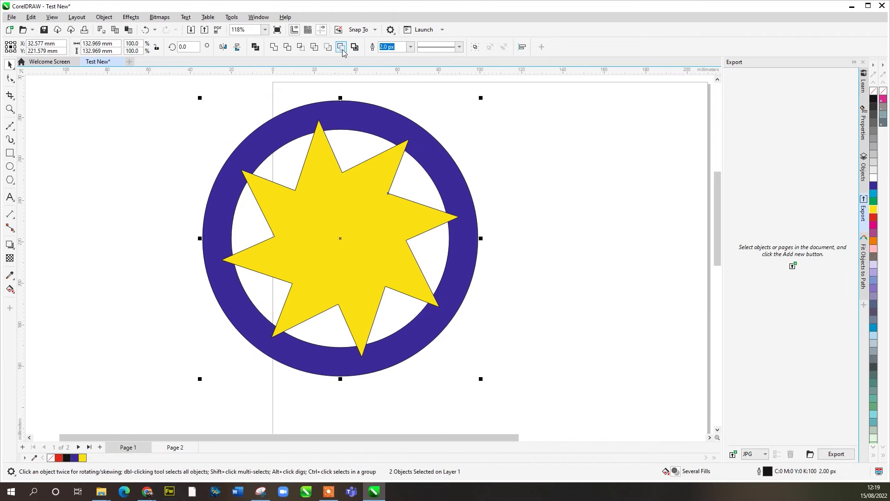
pyautogui.click(287, 47)
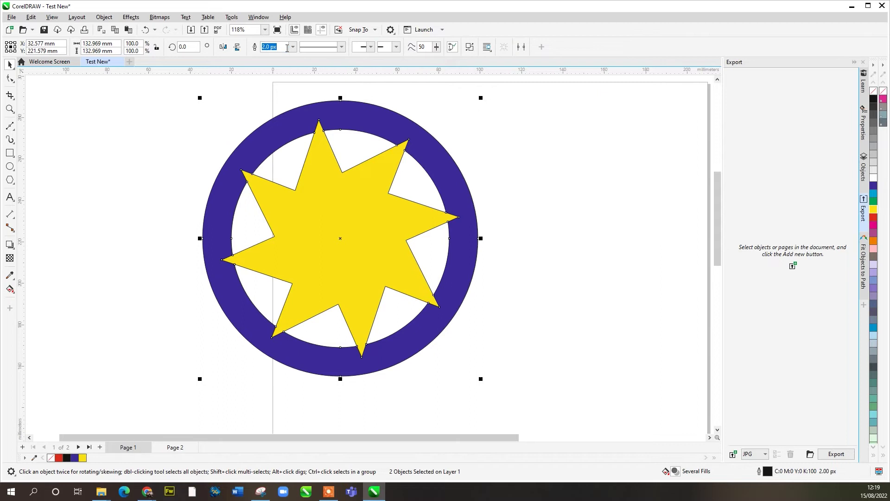
pyautogui.press('Escape')
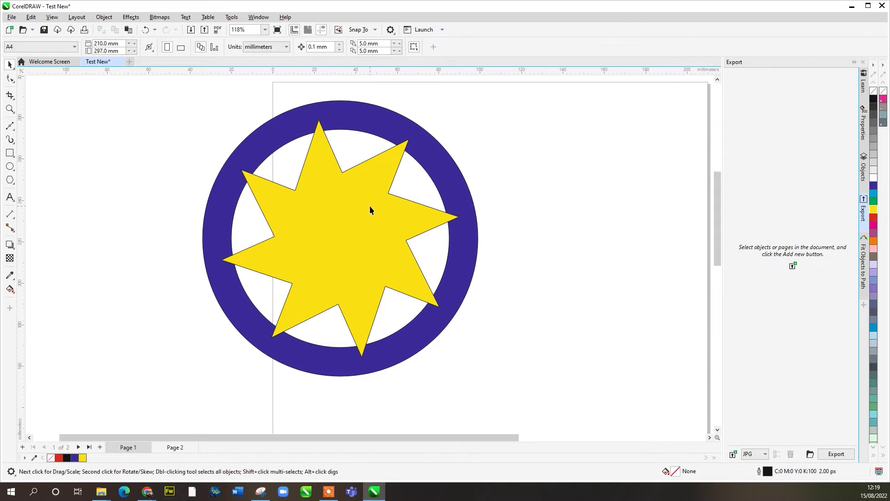
# Step: Move the star off the ring to inspect the trimmed cut-outs, and undo the move
pyautogui.click(371, 202)
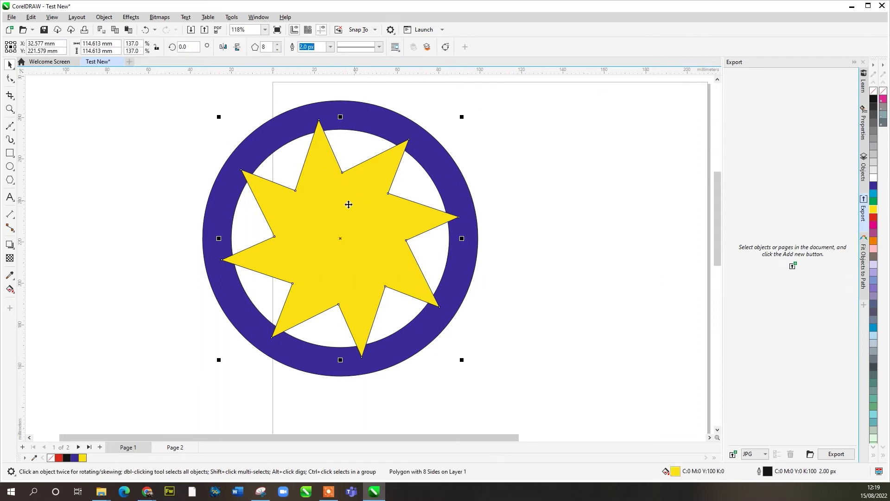
pyautogui.moveTo(347, 202); pyautogui.dragTo(579, 203)
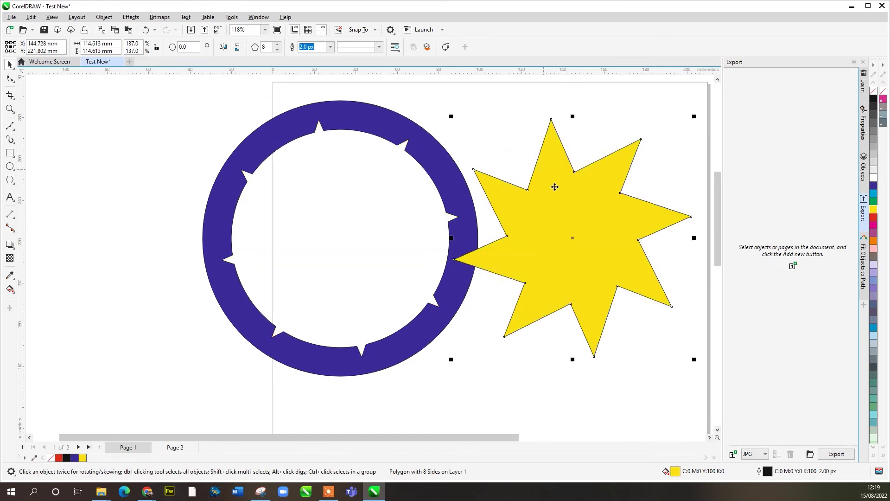
pyautogui.hotkey('ctrl', 'z')
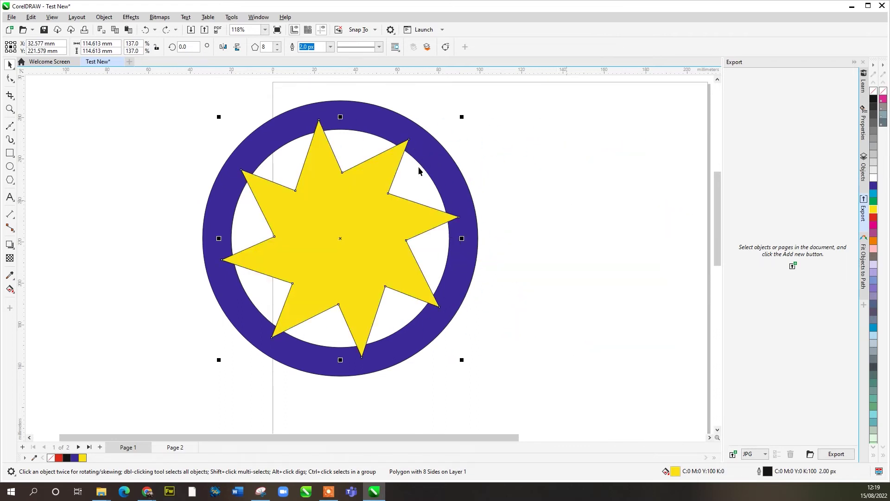
# Step: Rotate the yellow star about 2° clockwise around its center within the ring
pyautogui.click(381, 171)
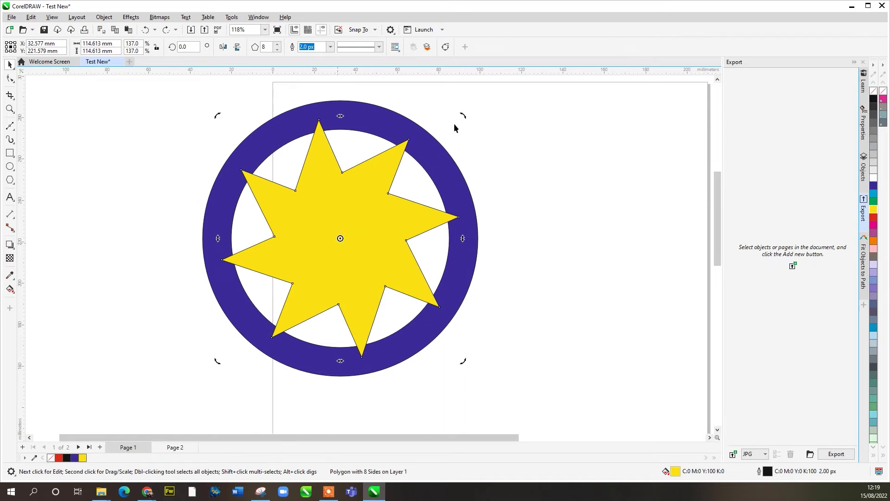
pyautogui.moveTo(464, 115); pyautogui.dragTo(470, 125)
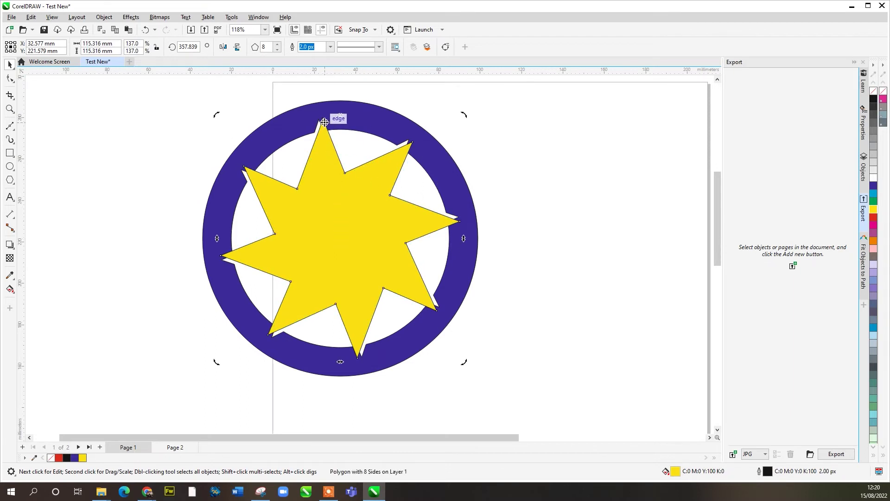
# Step: Move the star's rotation center to its top tip and rotate the star about 5° clockwise around it
pyautogui.moveTo(322, 119); pyautogui.dragTo(324, 118)
pyautogui.moveTo(465, 115); pyautogui.dragTo(470, 134)
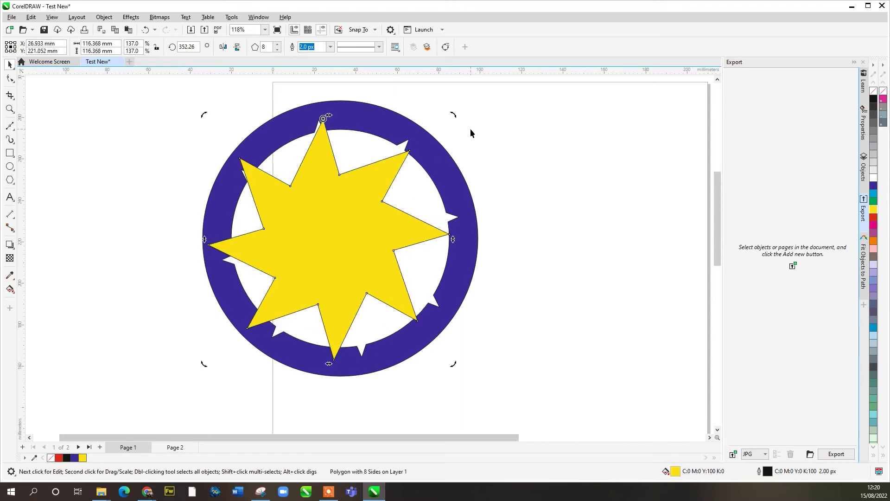
pyautogui.hotkey('ctrl', 'z')
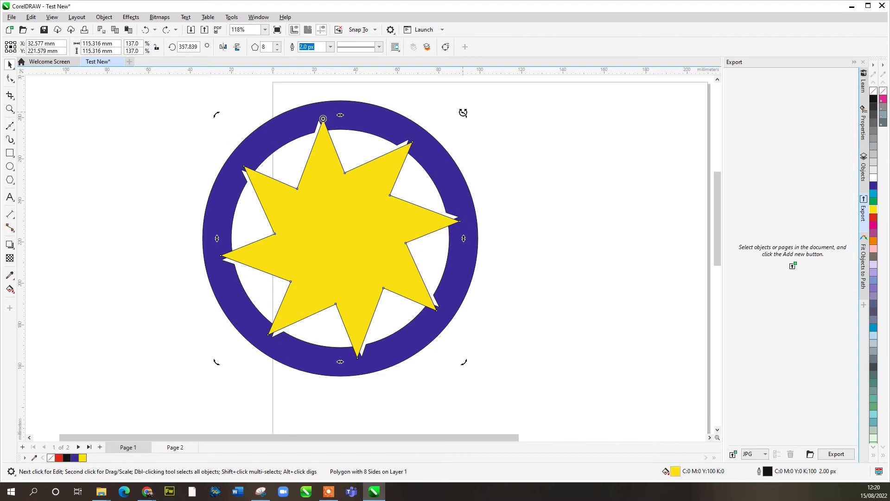
pyautogui.click(463, 112)
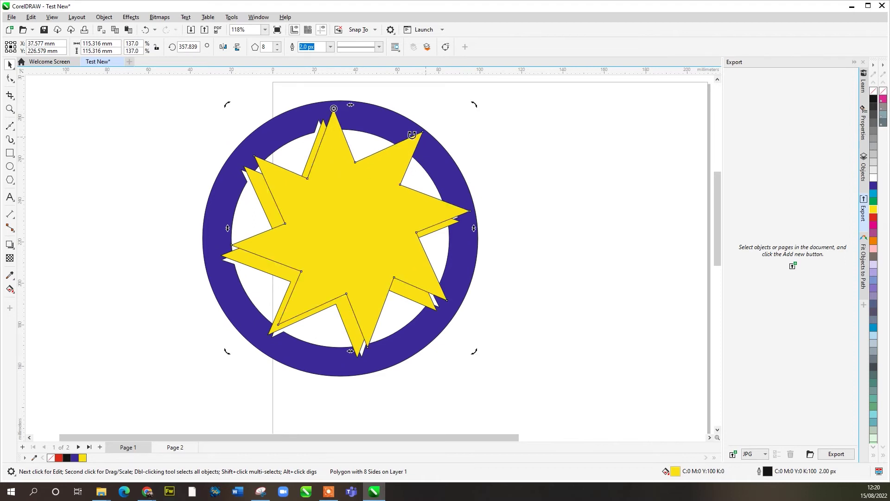
pyautogui.moveTo(465, 113); pyautogui.dragTo(466, 131)
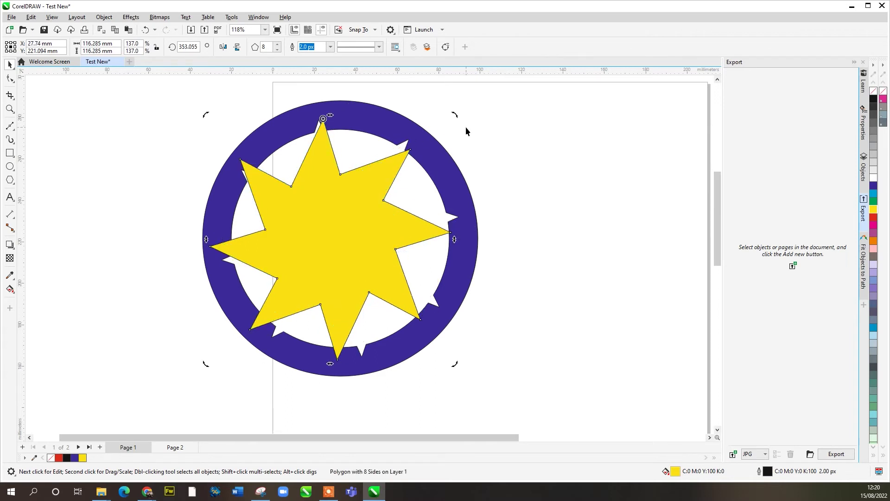
# Step: Duplicate the star with the copy rotated about 11° clockwise, and repeat the duplication into a long winding chain of stars
pyautogui.hotkey('ctrl', 'd')
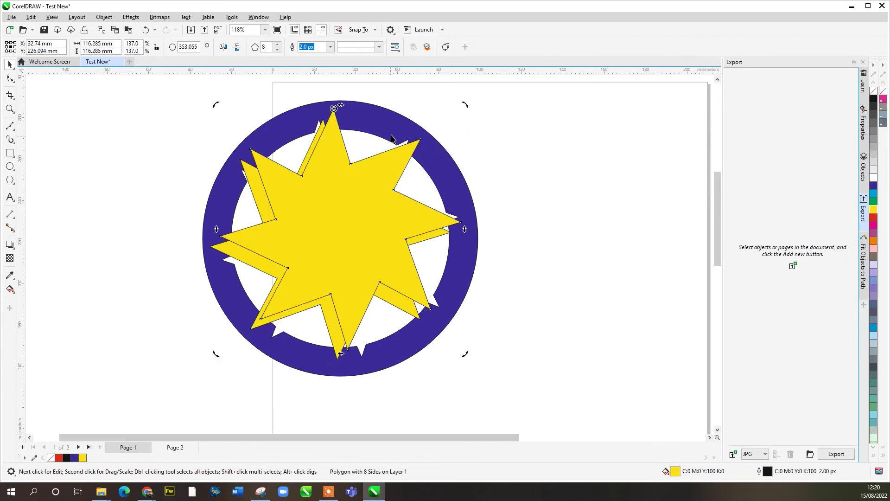
pyautogui.moveTo(464, 105); pyautogui.dragTo(453, 132)
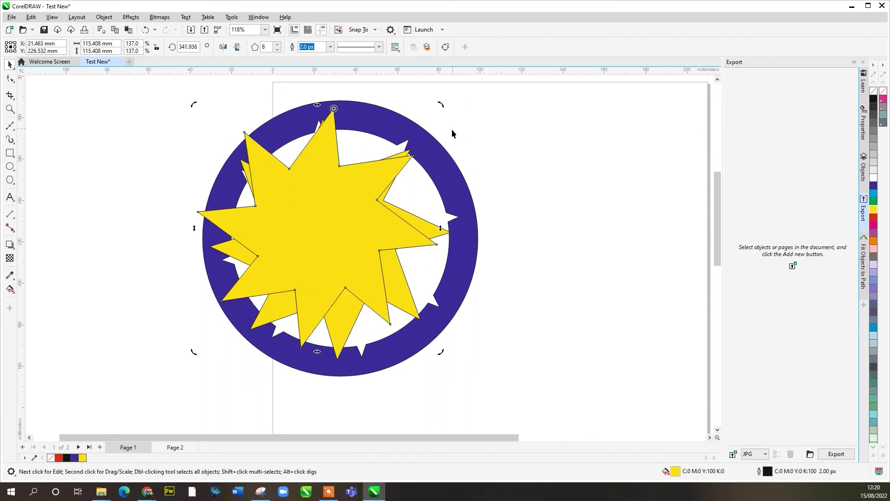
pyautogui.hotkey('ctrl', 'd')
pyautogui.hotkey('ctrl', 'd')
pyautogui.hotkey('ctrl', 'd')
pyautogui.hotkey('ctrl', 'd')
pyautogui.hotkey('ctrl', 'd')
pyautogui.hotkey('ctrl', 'd')
pyautogui.hotkey('ctrl', 'd')
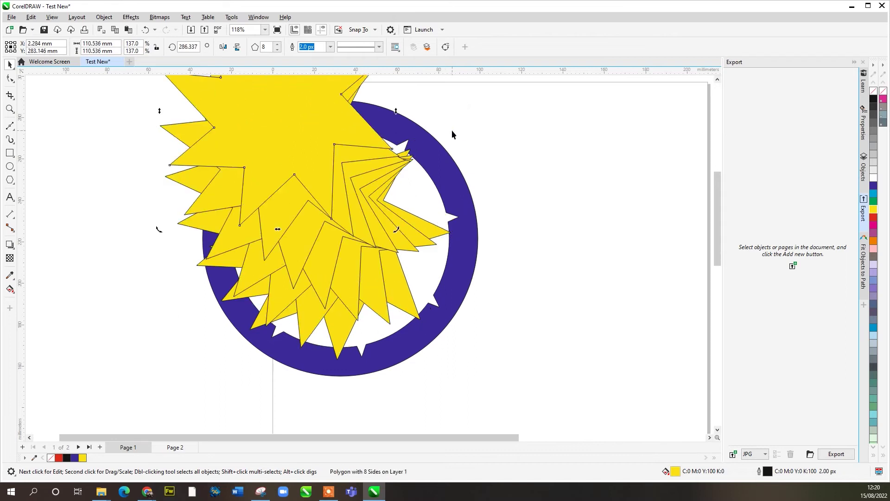
pyautogui.hotkey('ctrl', 'd')
pyautogui.hotkey('ctrl', 'd')
pyautogui.hotkey('ctrl', 'd')
pyautogui.hotkey('ctrl', 'd')
pyautogui.scroll(-3, 506, 146)
pyautogui.moveTo(502, 160); pyautogui.dragTo(428, 283)
pyautogui.scroll(1, 427, 284)
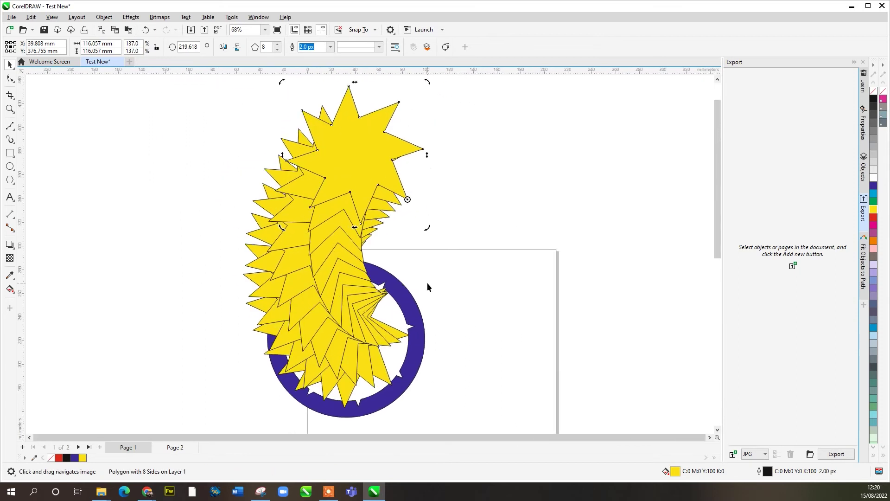
pyautogui.scroll(1, 427, 284)
pyautogui.hotkey('ctrl', 'd')
pyautogui.hotkey('ctrl', 'd')
pyautogui.hotkey('ctrl', 'd')
pyautogui.hotkey('ctrl', 'd')
pyautogui.hotkey('ctrl', 'd')
pyautogui.hotkey('ctrl', 'd')
pyautogui.hotkey('ctrl', 'd')
pyautogui.hotkey('ctrl', 'd')
pyautogui.hotkey('ctrl', 'd')
pyautogui.hotkey('ctrl', 'd')
pyautogui.hotkey('ctrl', 'd')
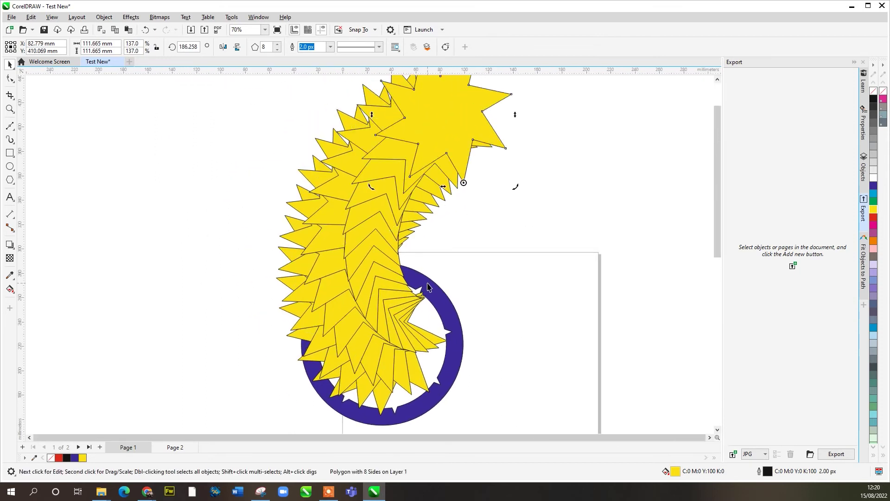
pyautogui.hotkey('ctrl', 'd')
pyautogui.hotkey('ctrl', 'd')
pyautogui.hotkey('ctrl', 'd')
pyautogui.hotkey('ctrl', 'd')
pyautogui.hotkey('ctrl', 'd')
pyautogui.hotkey('ctrl', 'd')
pyautogui.hotkey('ctrl', 'd')
pyautogui.hotkey('ctrl', 'd')
pyautogui.hotkey('ctrl', 'd')
pyautogui.hotkey('ctrl', 'd')
pyautogui.hotkey('ctrl', 'd')
pyautogui.hotkey('ctrl', 'd')
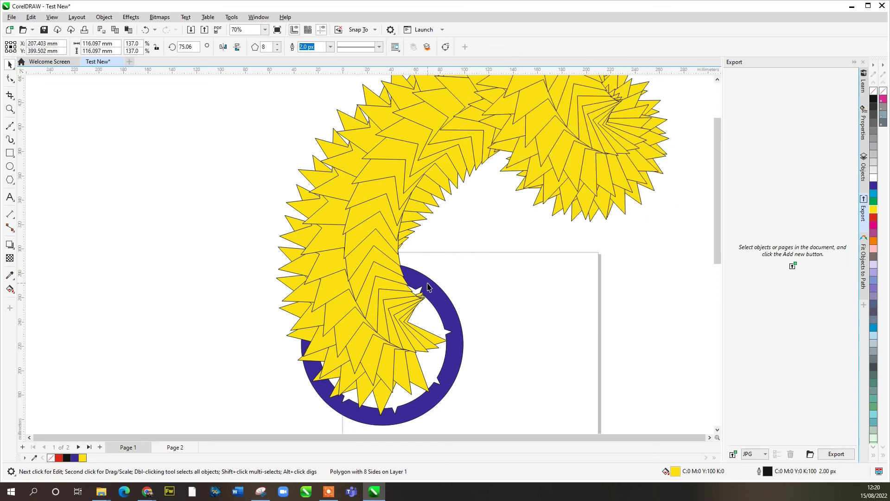
# Step: Delete all the yellow stars together with the trimmed blue ring
pyautogui.scroll(-5, 507, 264)
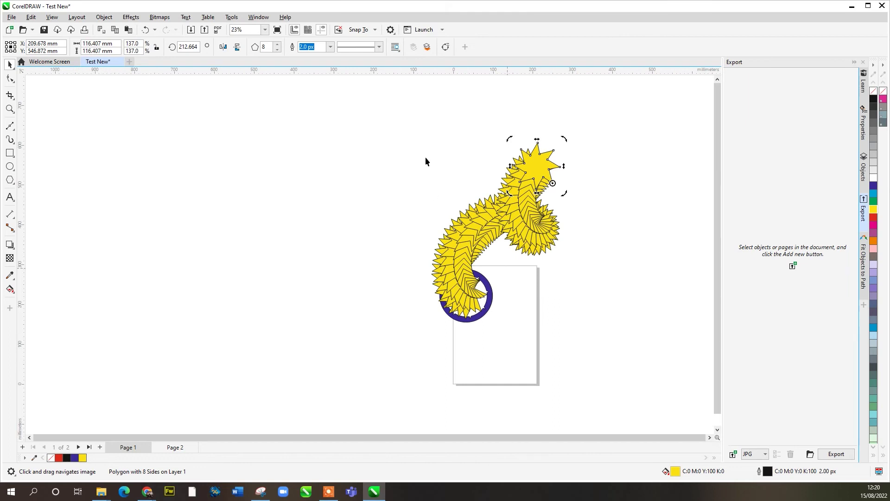
pyautogui.moveTo(414, 113); pyautogui.dragTo(587, 355)
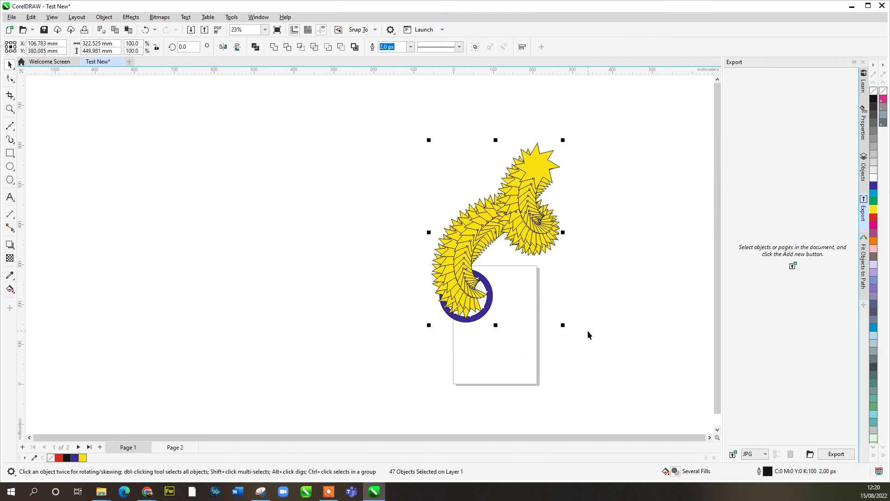
pyautogui.press('Delete')
# Step: Draw a square of about 242 mm outside the page and repeat its copy into a row of four evenly spaced squares
pyautogui.click(10, 153)
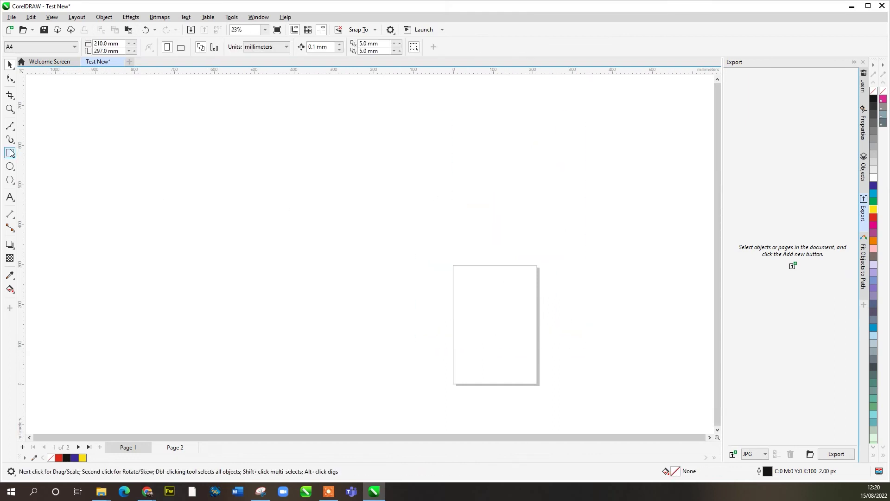
pyautogui.moveTo(228, 150)
pyautogui.mouseDown()
pyautogui.moveTo(319, 199)
pyautogui.moveTo(277, 128)
pyautogui.mouseUp()
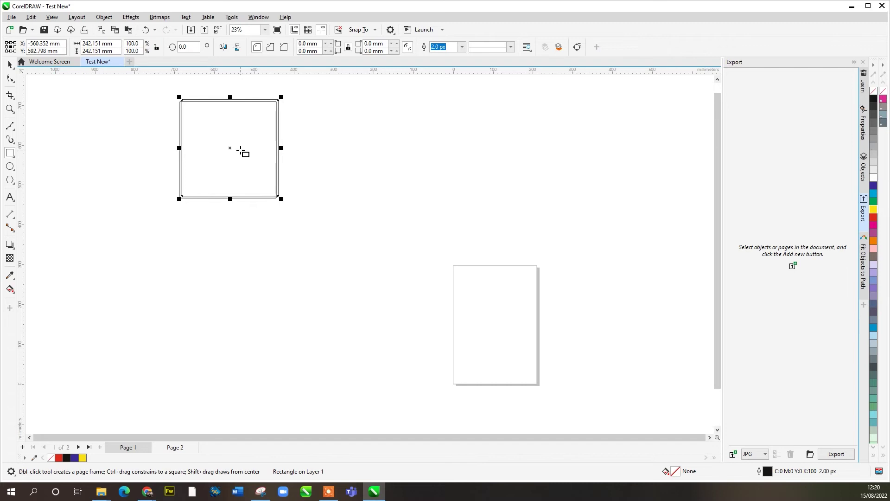
pyautogui.moveTo(229, 149); pyautogui.dragTo(332, 154)
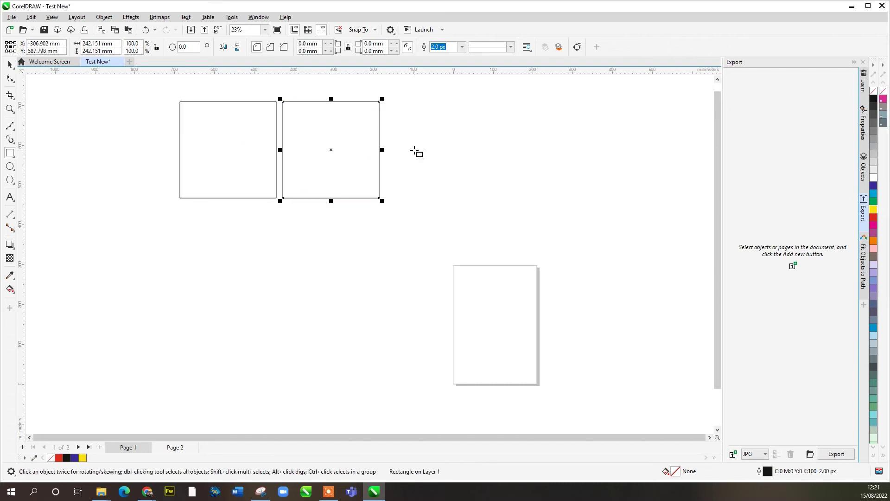
pyautogui.hotkey('ctrl', 'r')
pyautogui.hotkey('ctrl', 'r')
pyautogui.press('space')
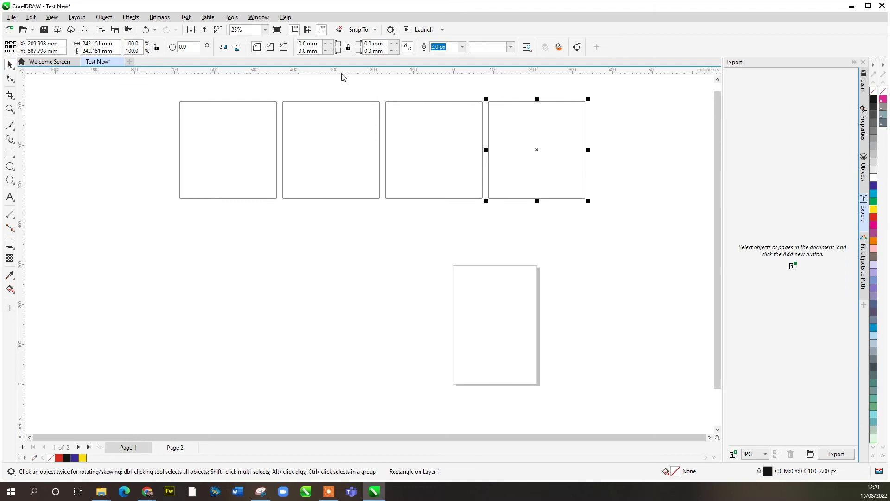
# Step: Place a horizontal guideline along the squares' top edges and align all four squares to the left so they stack
pyautogui.click(337, 102)
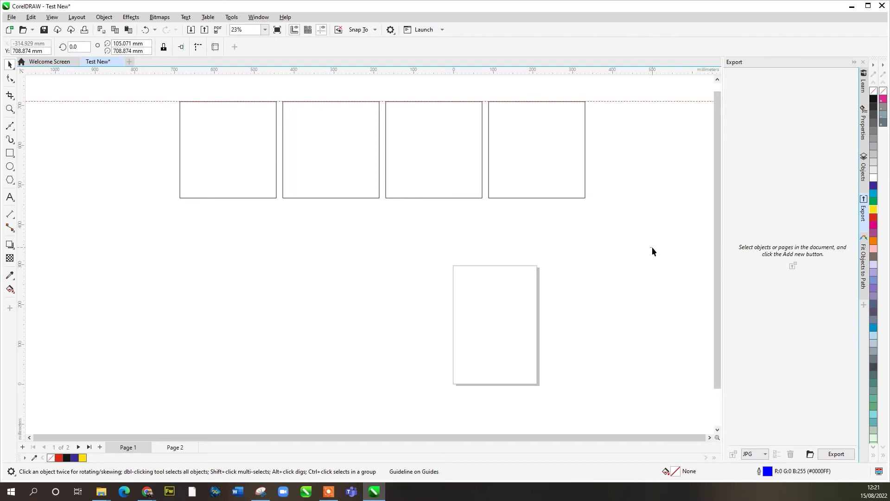
pyautogui.moveTo(148, 98); pyautogui.dragTo(149, 88)
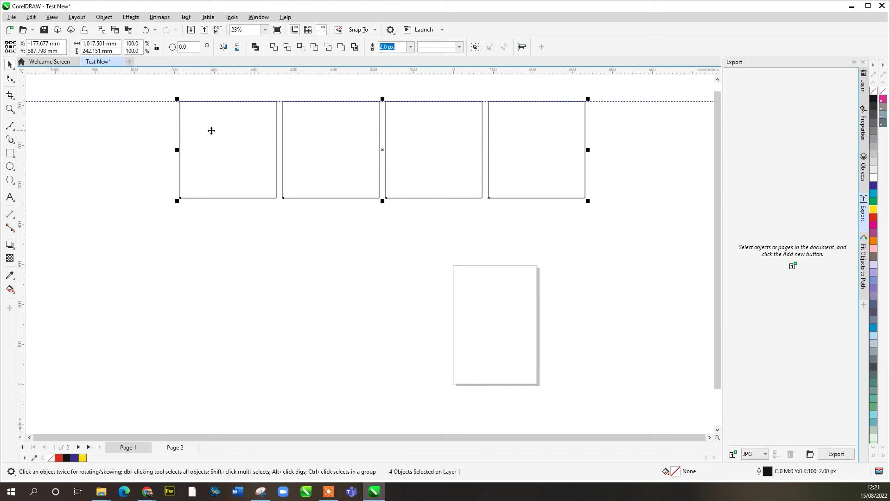
pyautogui.hotkey('ctrl', 'z')
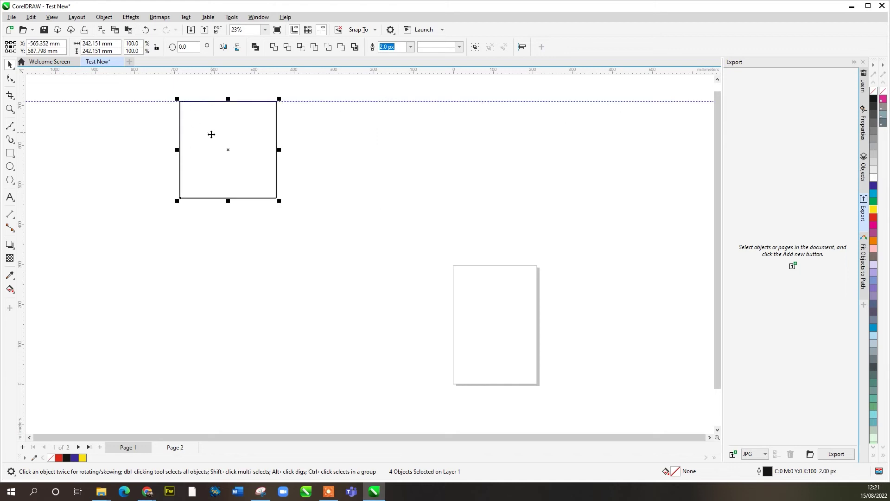
# Step: Pull the stacked squares apart and delete the extras, keeping one square overlapping the page's upper-left corner
pyautogui.click(305, 149)
pyautogui.moveTo(245, 159); pyautogui.dragTo(263, 183)
pyautogui.moveTo(235, 144); pyautogui.dragTo(220, 116)
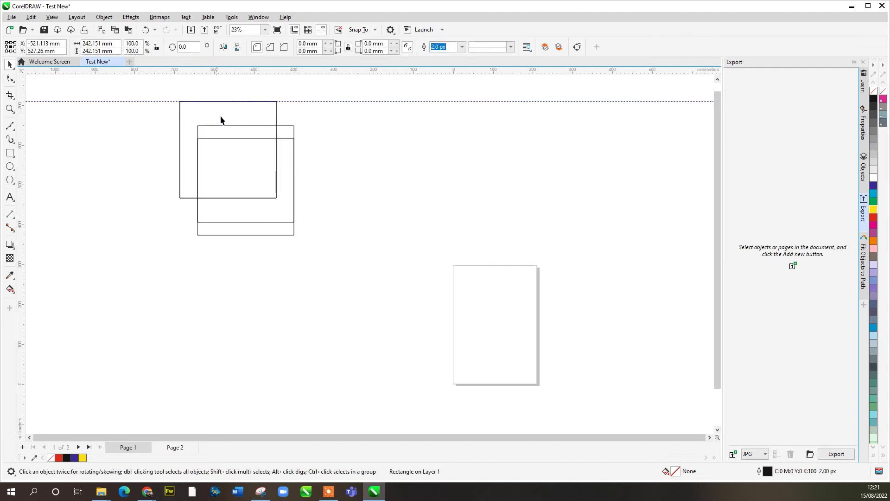
pyautogui.click(355, 155)
pyautogui.moveTo(168, 93); pyautogui.dragTo(485, 369)
pyautogui.moveTo(294, 186); pyautogui.dragTo(479, 285)
pyautogui.click(412, 153)
pyautogui.moveTo(538, 373); pyautogui.dragTo(363, 221)
pyautogui.press('Delete')
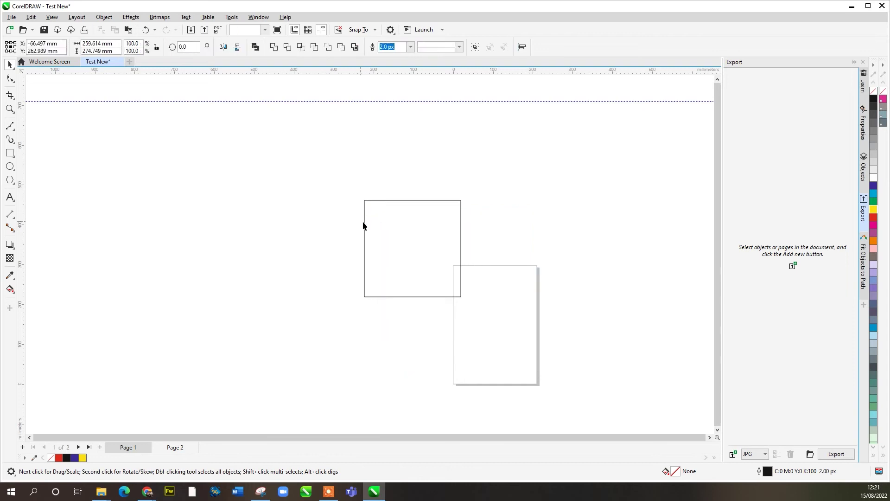
# Step: Fill the remaining square with red and give it a yellow outline
pyautogui.click(426, 223)
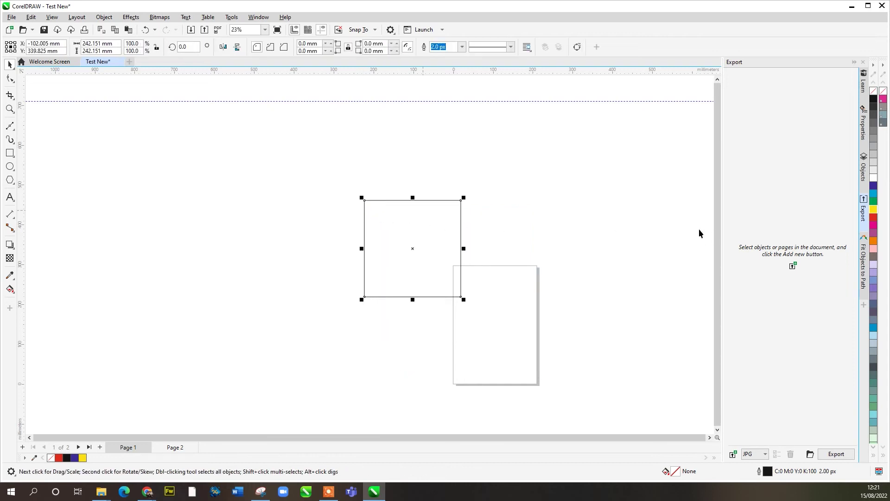
pyautogui.click(874, 218)
pyautogui.rightClick(874, 210)
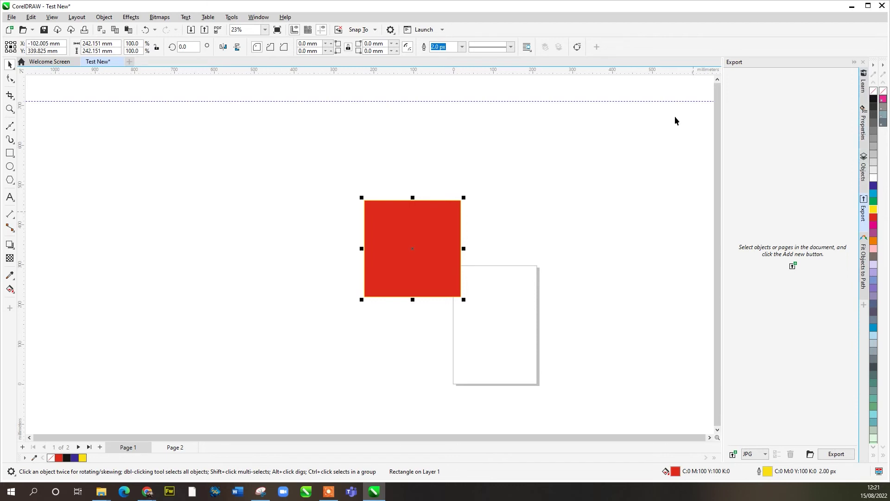
# Step: Look through the list of available dockers and open the Properties docker
pyautogui.click(258, 18)
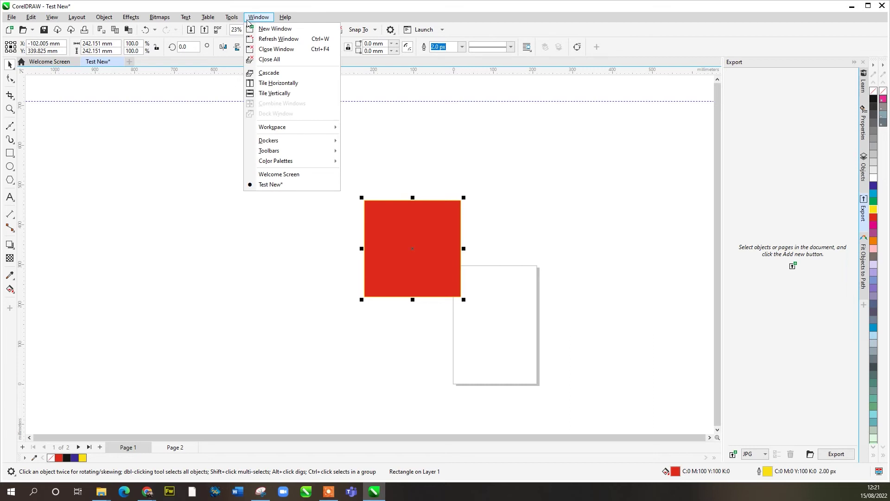
pyautogui.moveTo(299, 142)
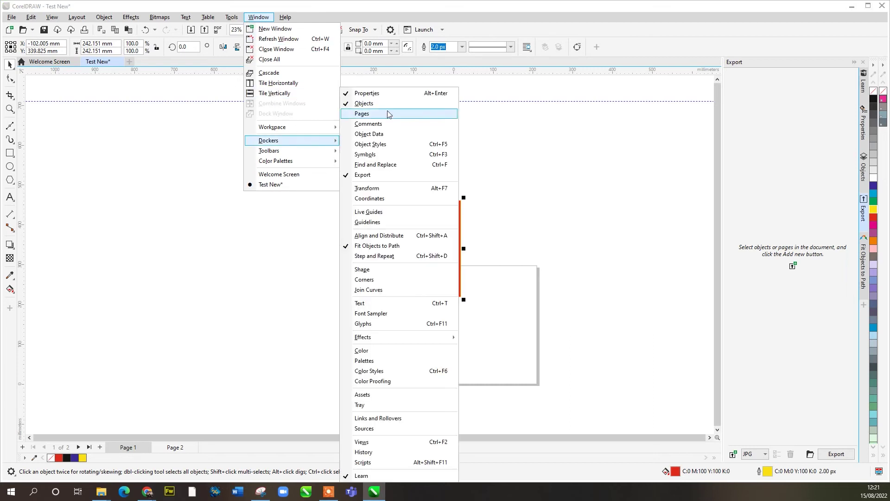
pyautogui.click(586, 220)
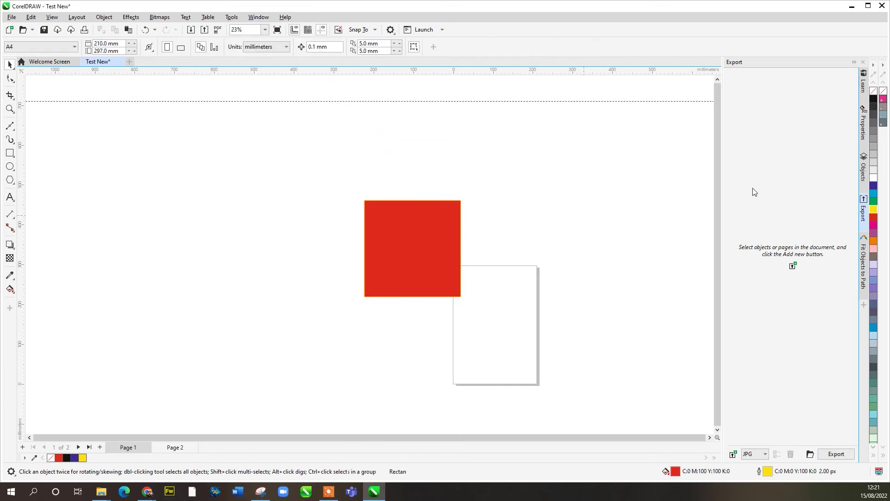
pyautogui.click(864, 125)
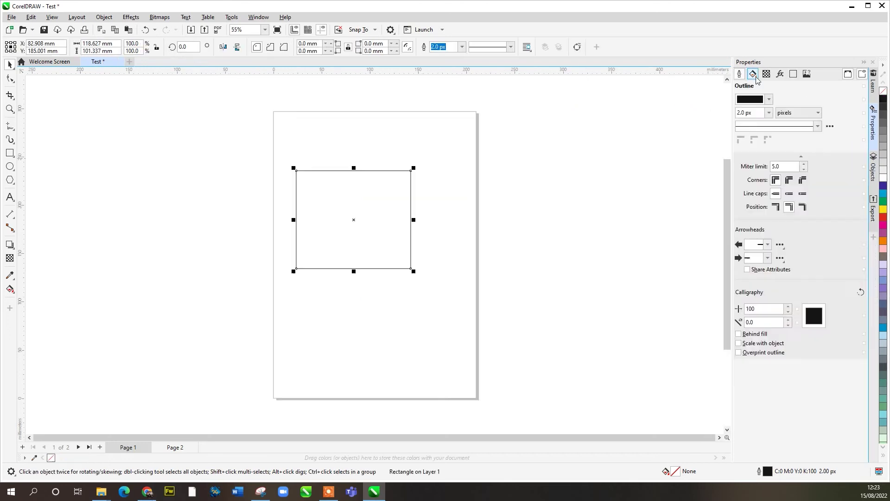
# Step: Apply a fountain fill to the rectangle and change its start color to purple
pyautogui.click(753, 74)
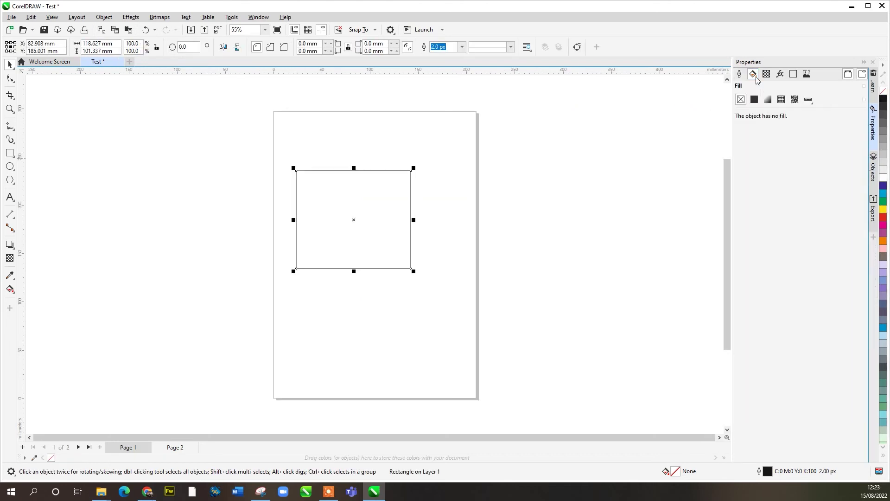
pyautogui.click(768, 100)
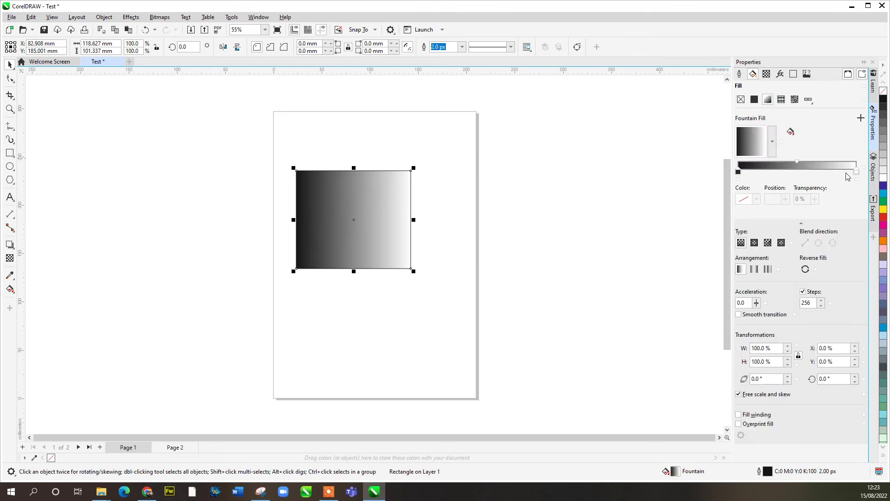
pyautogui.click(739, 171)
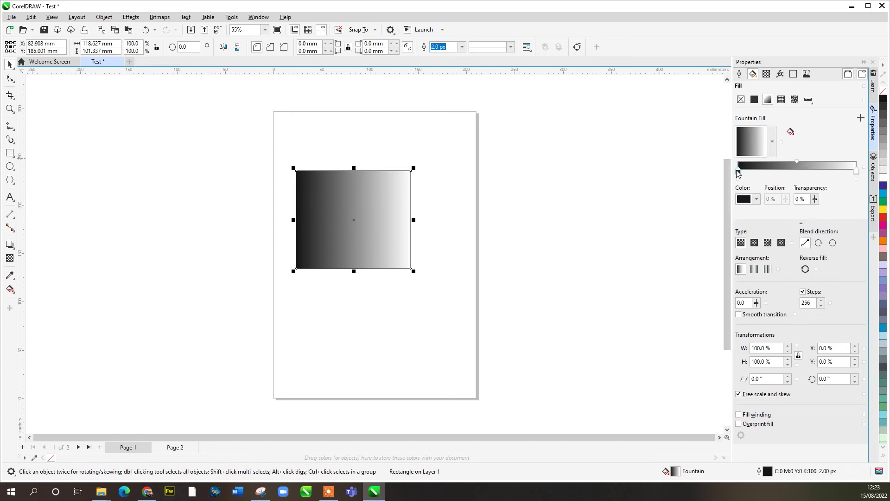
pyautogui.click(756, 199)
pyautogui.click(795, 313)
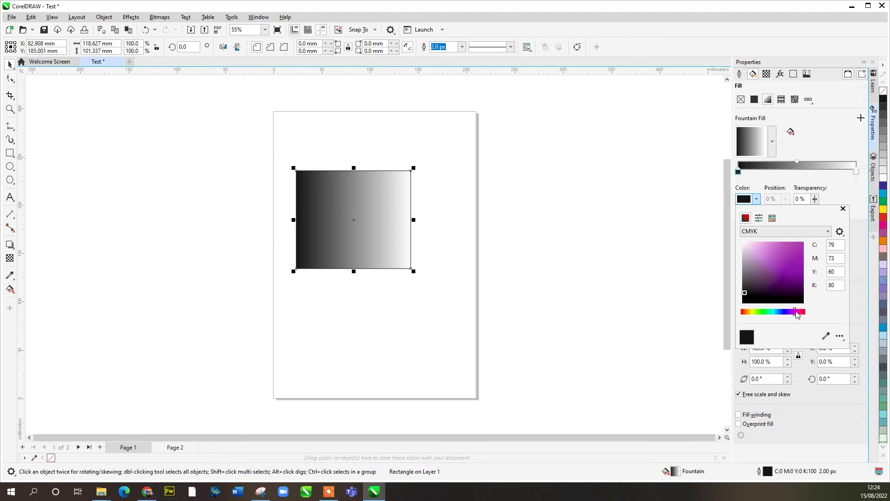
pyautogui.click(796, 264)
# Step: Set the end color of the rectangle's fountain fill to yellow (C 3, M 0, Y 93, K 0)
pyautogui.click(856, 173)
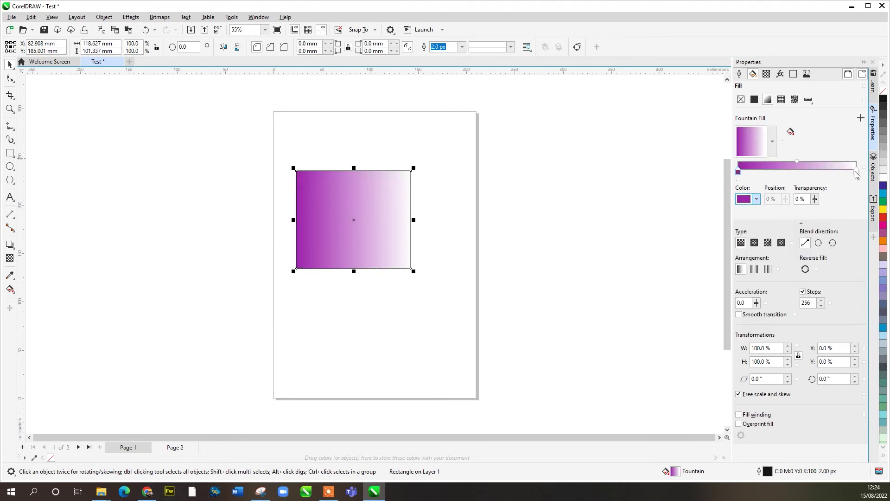
pyautogui.click(856, 172)
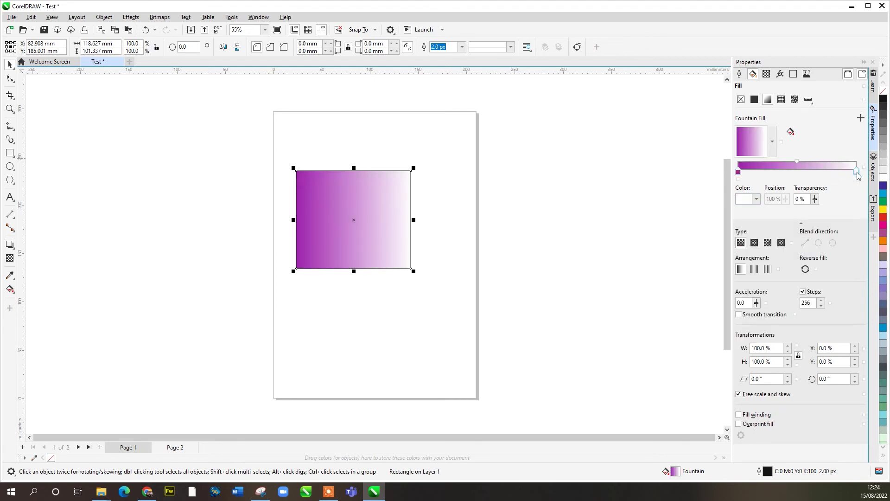
pyautogui.click(756, 199)
pyautogui.click(752, 312)
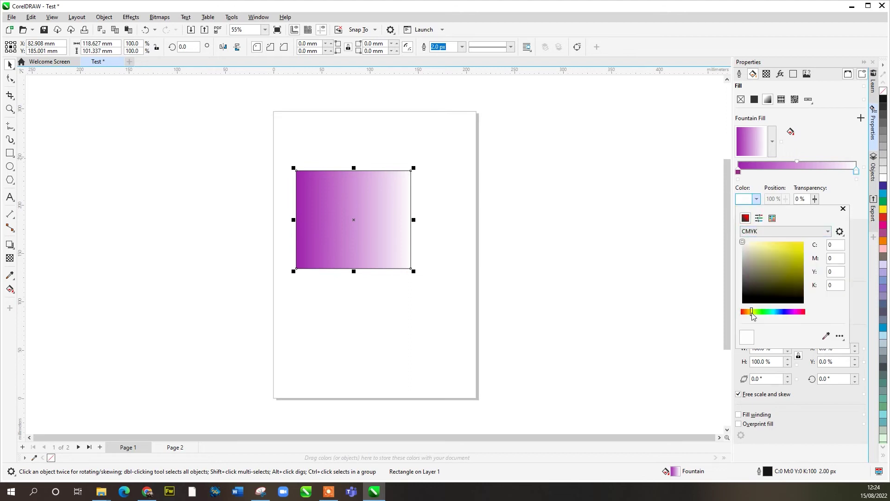
pyautogui.click(803, 243)
pyautogui.click(828, 231)
pyautogui.click(784, 237)
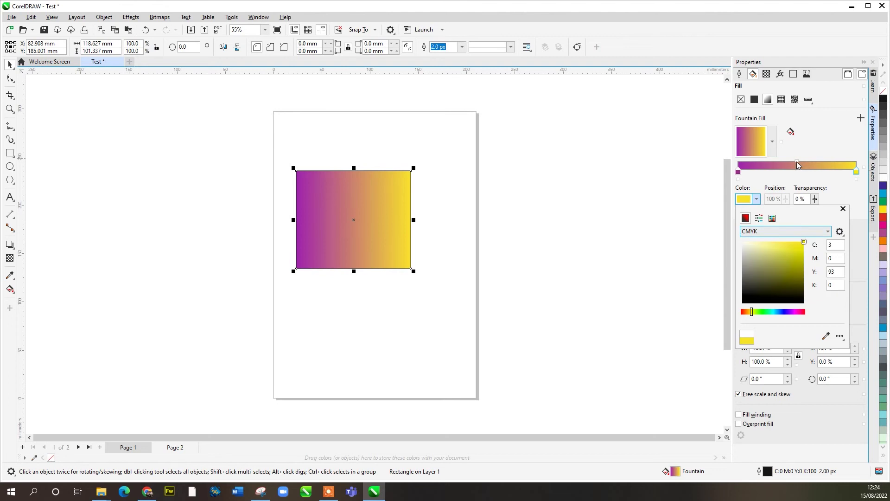
# Step: Shift the fountain fill's midpoint back and forth along the gradient and leave it at 51%
pyautogui.click(797, 165)
pyautogui.moveTo(798, 165); pyautogui.dragTo(752, 166)
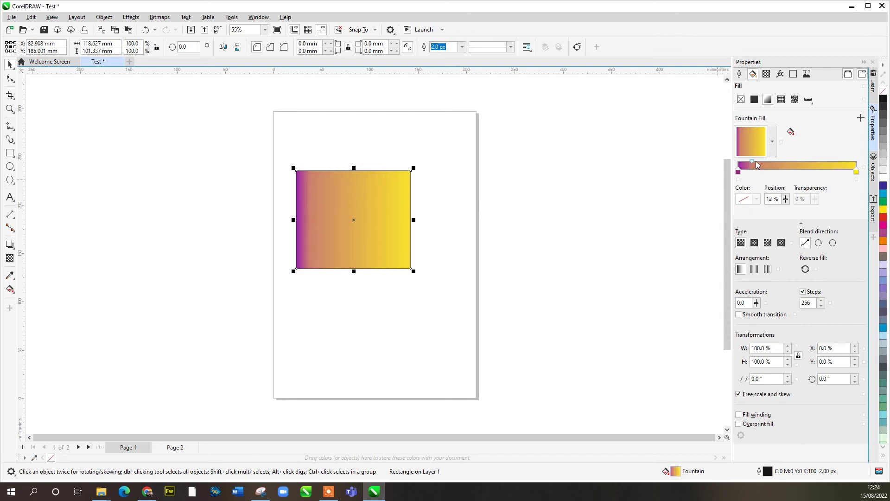
pyautogui.moveTo(752, 164); pyautogui.dragTo(816, 166)
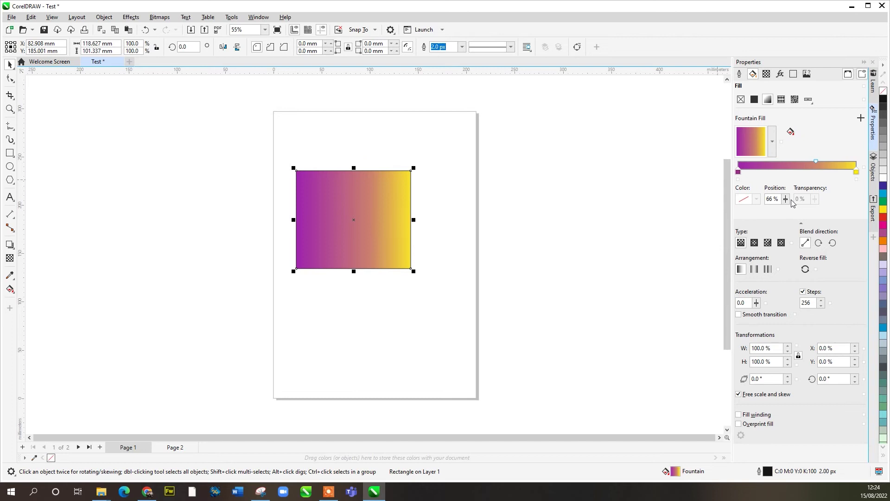
pyautogui.moveTo(785, 198); pyautogui.dragTo(779, 211)
pyautogui.click(801, 223)
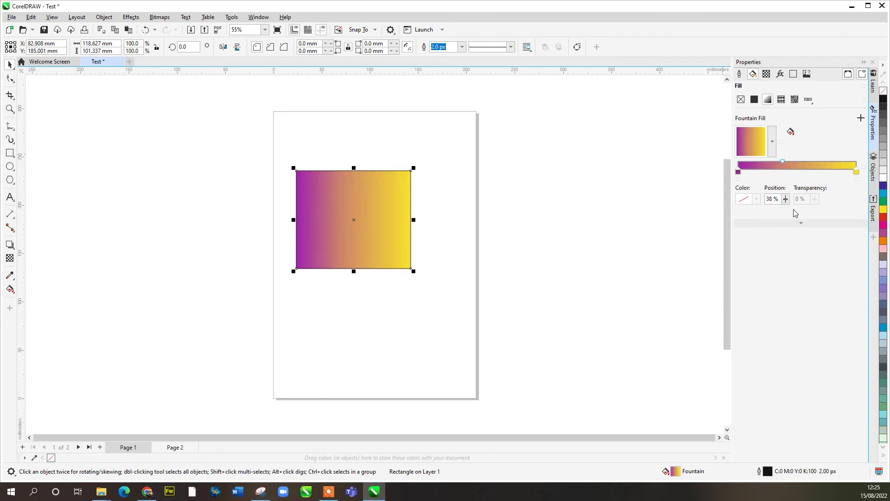
pyautogui.click(802, 224)
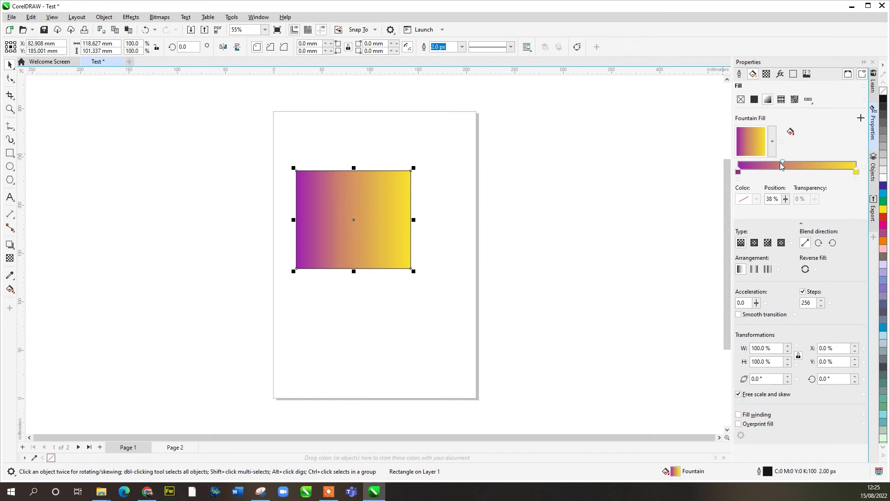
pyautogui.moveTo(783, 165); pyautogui.dragTo(799, 161)
# Step: Try to rotate the gradient rectangle clockwise to a rotation of about 341.7 degrees
pyautogui.click(408, 185)
pyautogui.moveTo(414, 168); pyautogui.dragTo(420, 192)
pyautogui.click(462, 199)
pyautogui.click(370, 211)
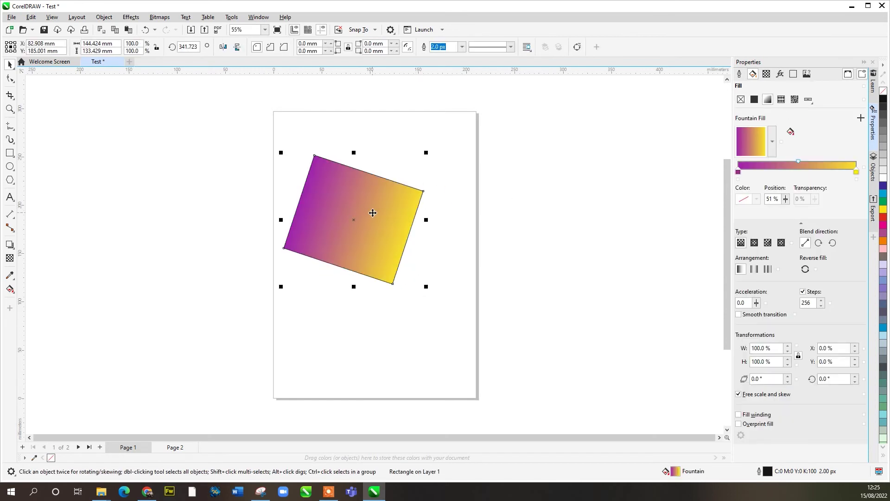
pyautogui.hotkey('ctrl', 'z')
# Step: Open the Objects docker and move the gradient rectangle up to the top edge of the page
pyautogui.click(577, 207)
pyautogui.moveTo(391, 222); pyautogui.dragTo(403, 214)
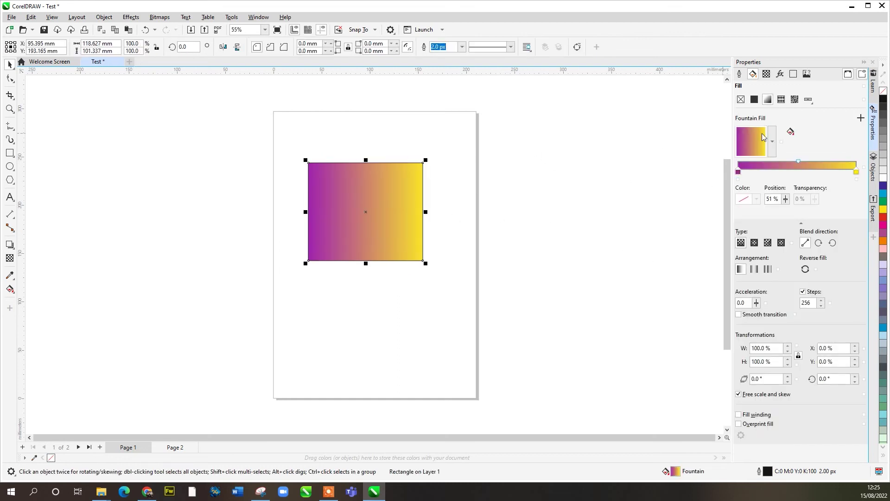
pyautogui.click(874, 168)
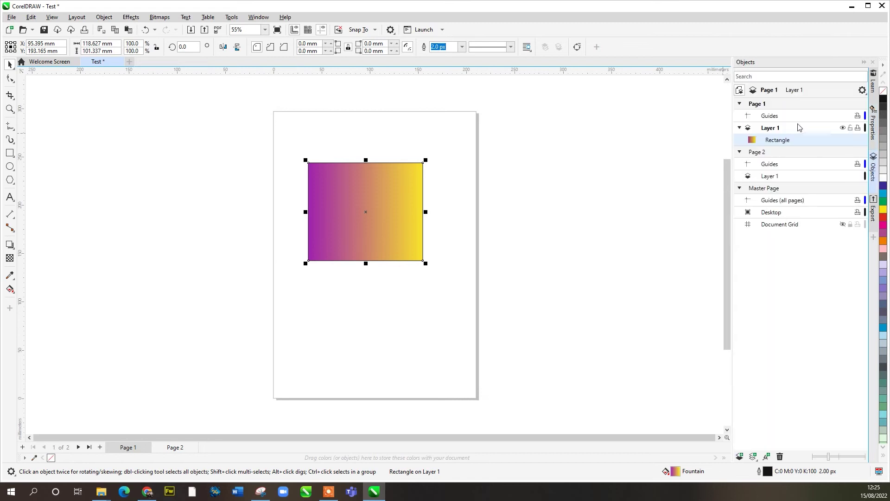
pyautogui.click(609, 181)
pyautogui.moveTo(339, 220); pyautogui.dragTo(347, 171)
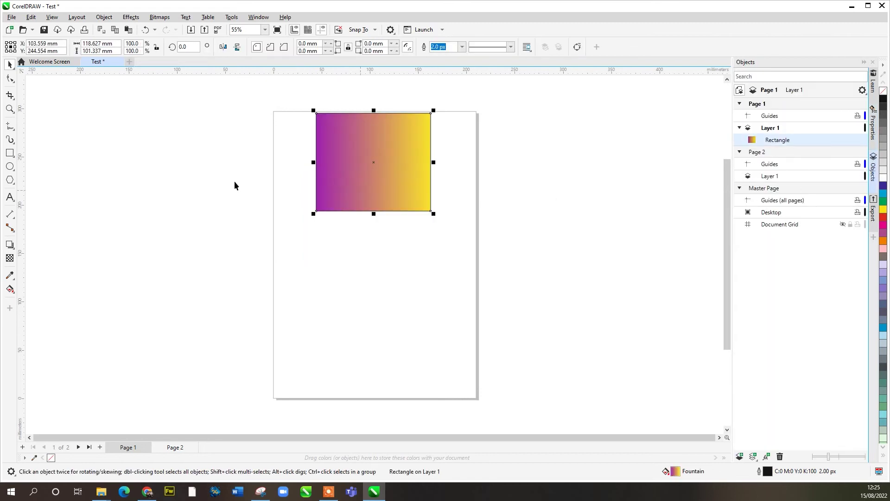
# Step: Draw a rectangle overlapping the gradient one's lower-left corner and another about 89 × 61 mm overlapping the first one's lower-right corner
pyautogui.click(9, 153)
pyautogui.moveTo(273, 176); pyautogui.dragTo(364, 257)
pyautogui.moveTo(434, 288)
pyautogui.mouseDown()
pyautogui.moveTo(382, 273)
pyautogui.moveTo(349, 229)
pyautogui.mouseUp()
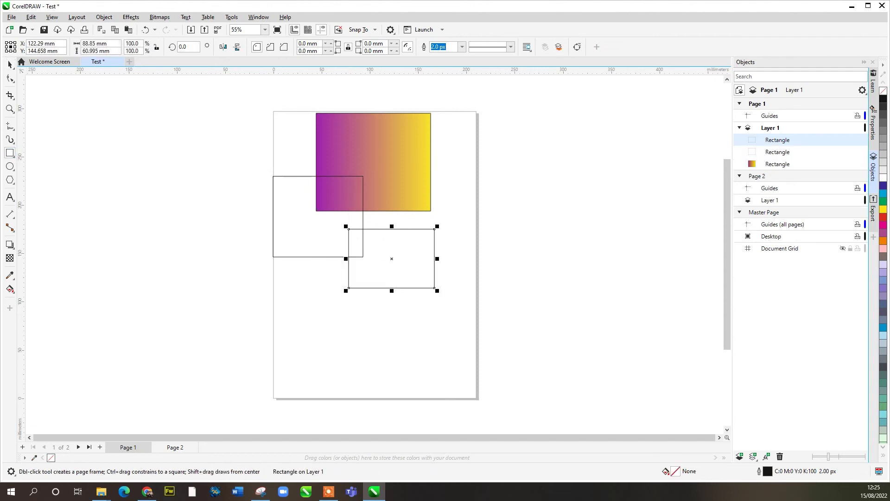
# Step: Fill the gradient rectangle with black, the left rectangle with cyan and the lower-right rectangle with red
pyautogui.click(10, 65)
pyautogui.click(296, 234)
pyautogui.click(419, 163)
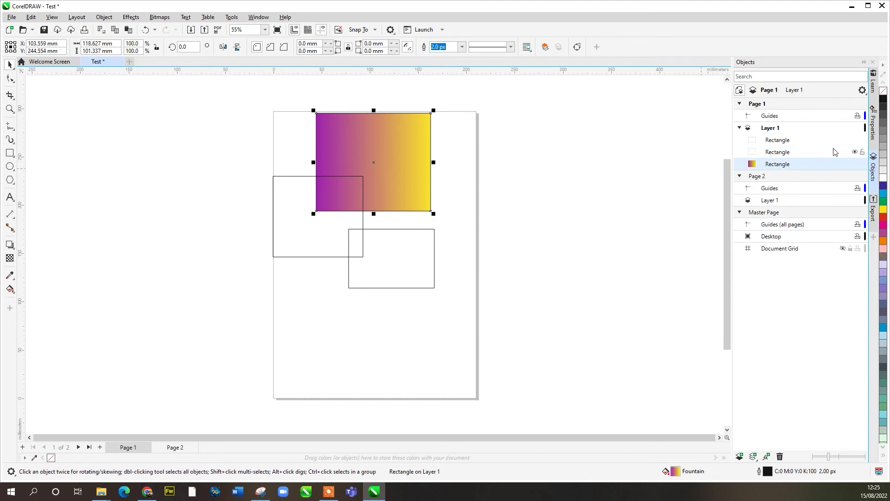
pyautogui.click(884, 98)
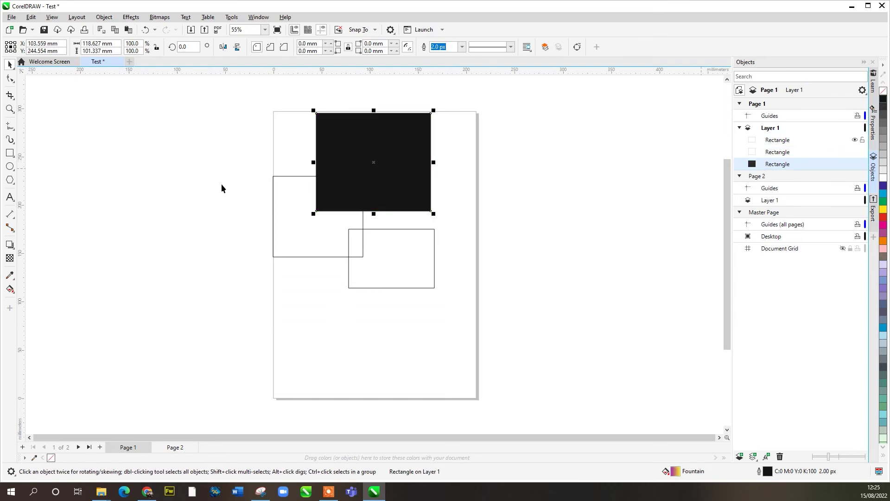
pyautogui.click(295, 195)
pyautogui.click(883, 194)
pyautogui.click(349, 269)
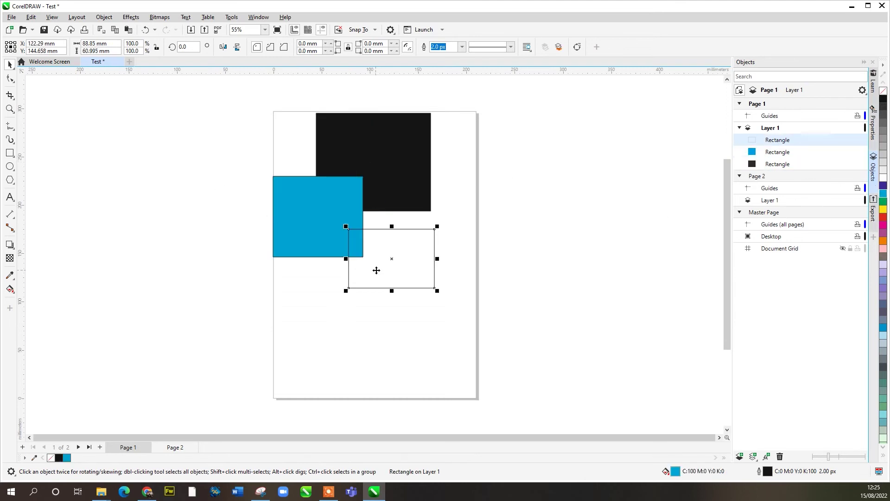
pyautogui.click(884, 218)
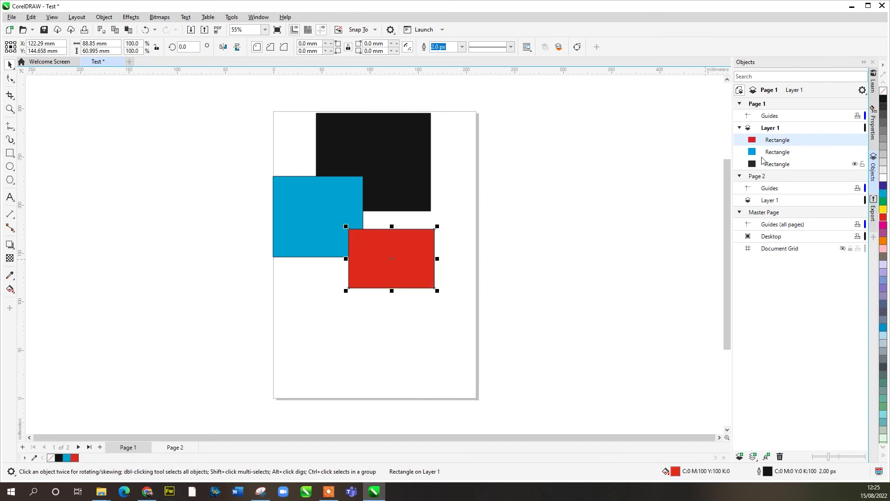
# Step: Move the red rectangle onto the black one and reorder it beneath the black rectangle in Layer 1
pyautogui.click(508, 184)
pyautogui.moveTo(396, 264); pyautogui.dragTo(369, 182)
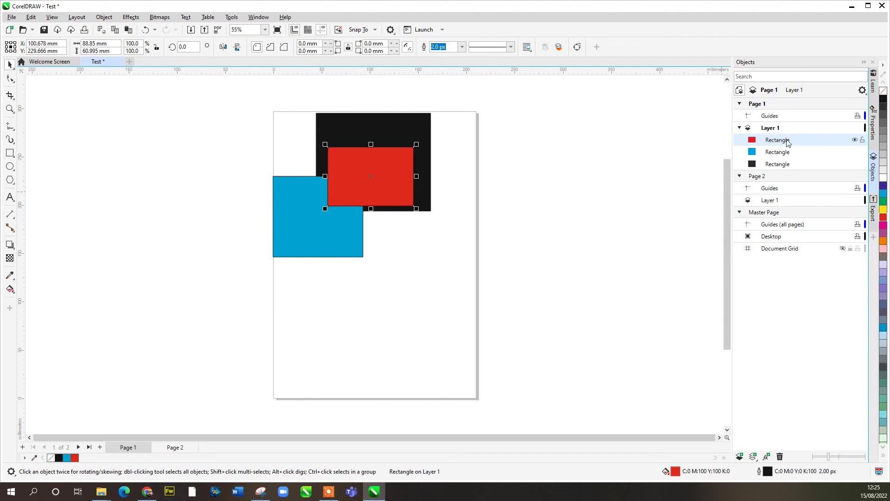
pyautogui.moveTo(769, 139); pyautogui.dragTo(777, 168)
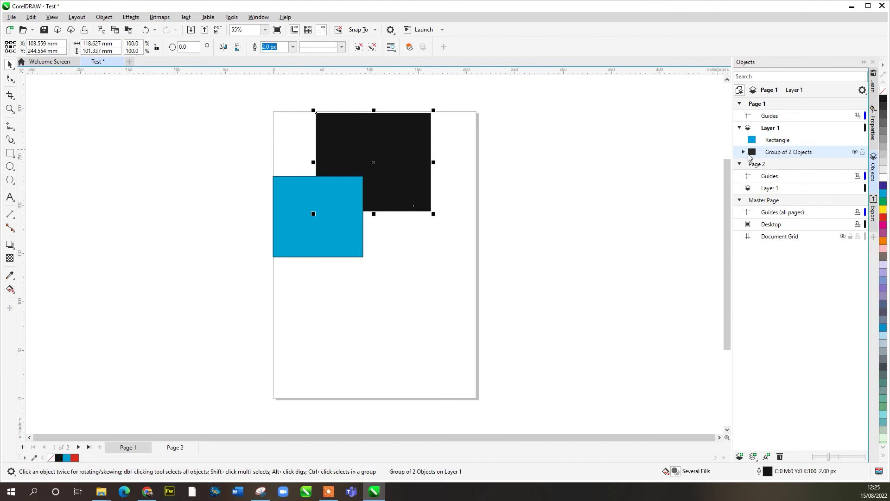
pyautogui.hotkey('ctrl', 'z')
pyautogui.moveTo(775, 145); pyautogui.dragTo(777, 171)
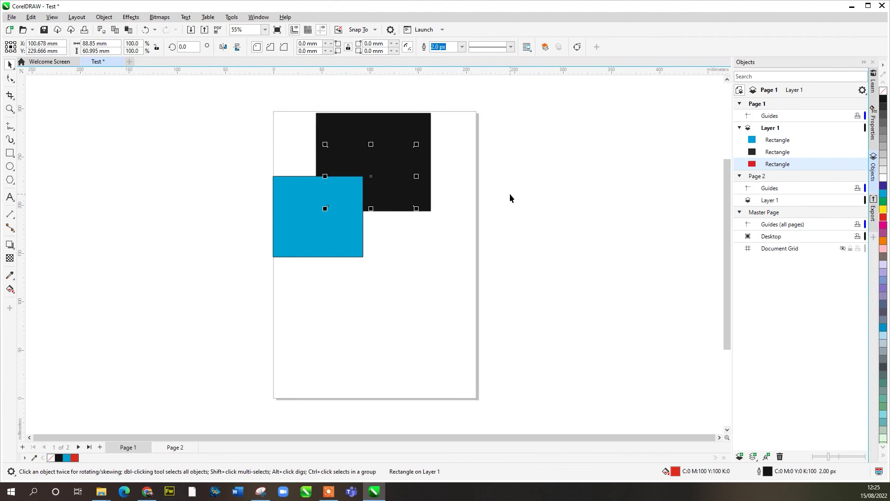
# Step: Shrink and reposition the black rectangle, and move the red one down so it shows partly behind the others
pyautogui.click(453, 138)
pyautogui.click(426, 125)
pyautogui.moveTo(433, 110); pyautogui.dragTo(402, 192)
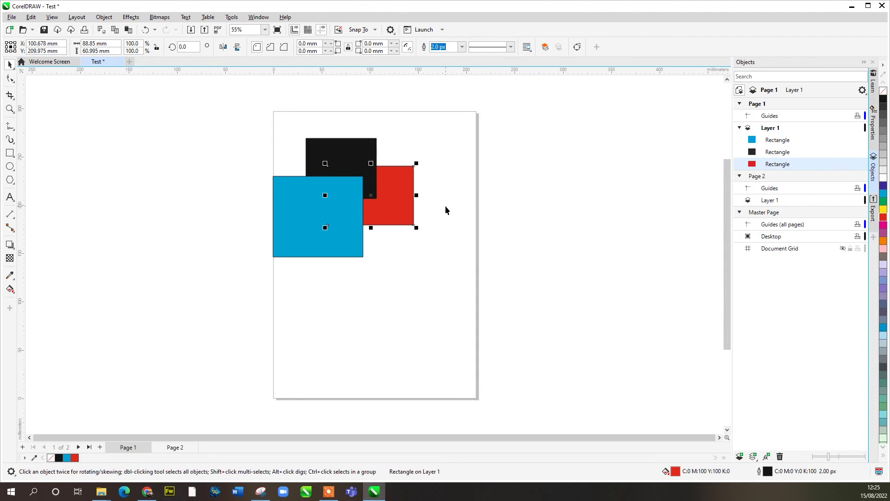
pyautogui.click(451, 167)
pyautogui.click(392, 210)
# Step: Move all three rectangles together toward the middle of the page and create a boundary outline around them
pyautogui.moveTo(435, 289); pyautogui.dragTo(256, 128)
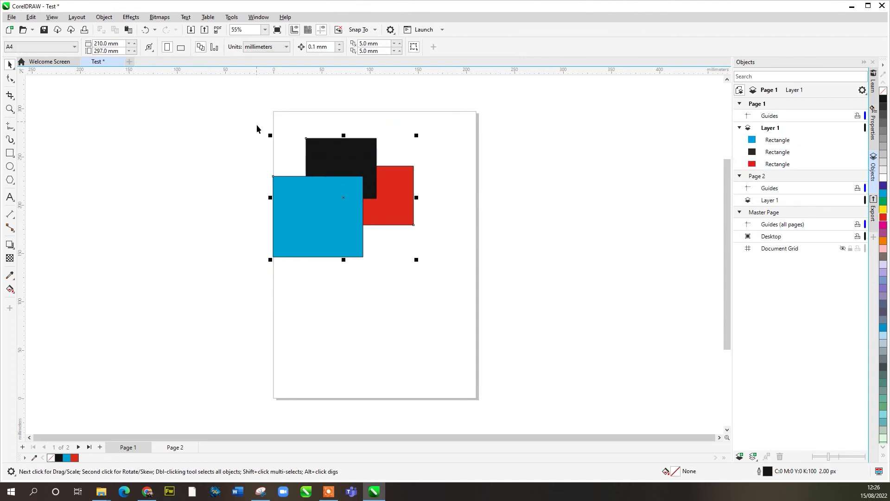
pyautogui.moveTo(333, 212); pyautogui.dragTo(364, 214)
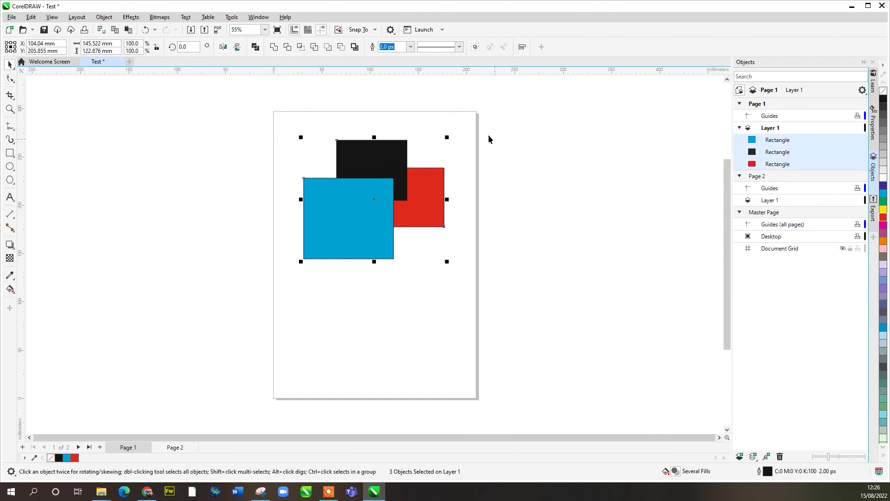
pyautogui.click(355, 47)
pyautogui.click(454, 135)
pyautogui.moveTo(395, 177); pyautogui.dragTo(555, 181)
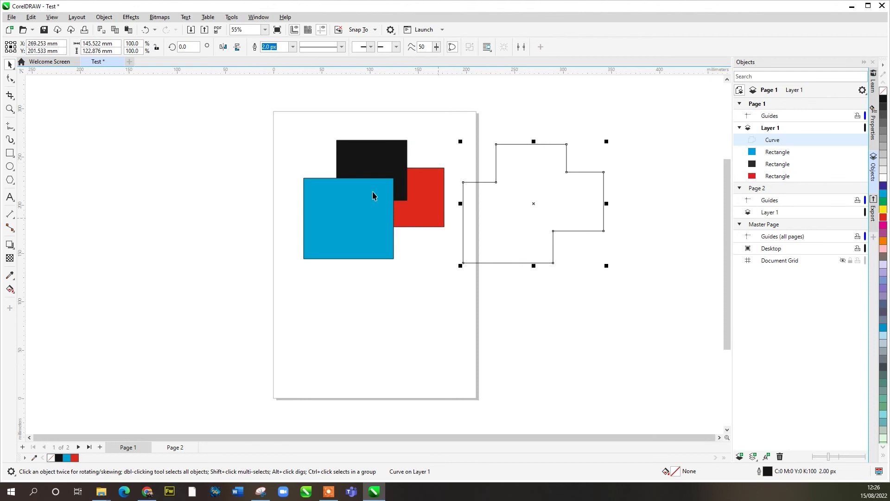
pyautogui.click(520, 192)
pyautogui.hotkey('ctrl', 'z')
# Step: Group the three rectangles with their boundary curve and rename the group Test
pyautogui.moveTo(264, 120)
pyautogui.mouseDown()
pyautogui.moveTo(431, 264)
pyautogui.moveTo(466, 273)
pyautogui.mouseUp()
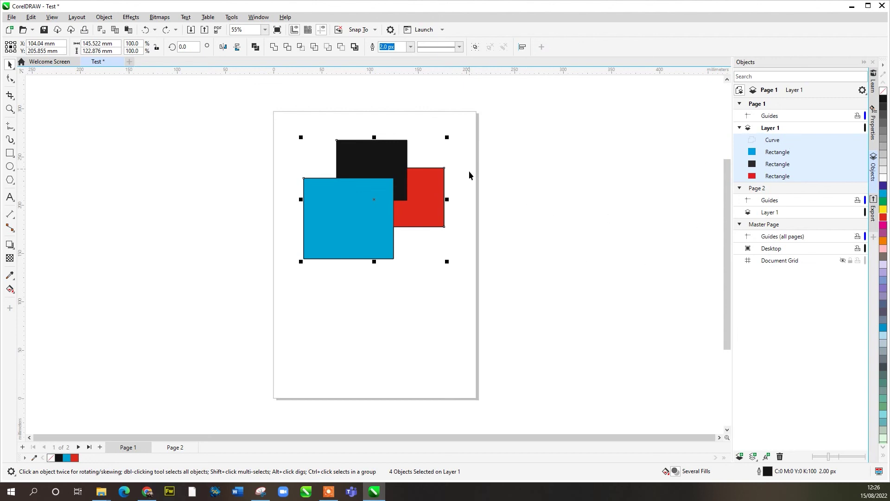
pyautogui.hotkey('ctrl', 'g')
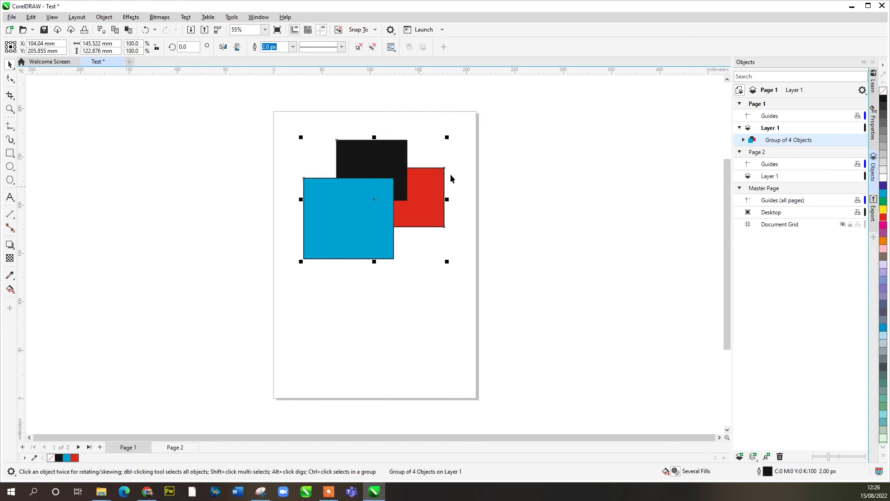
pyautogui.doubleClick(777, 140)
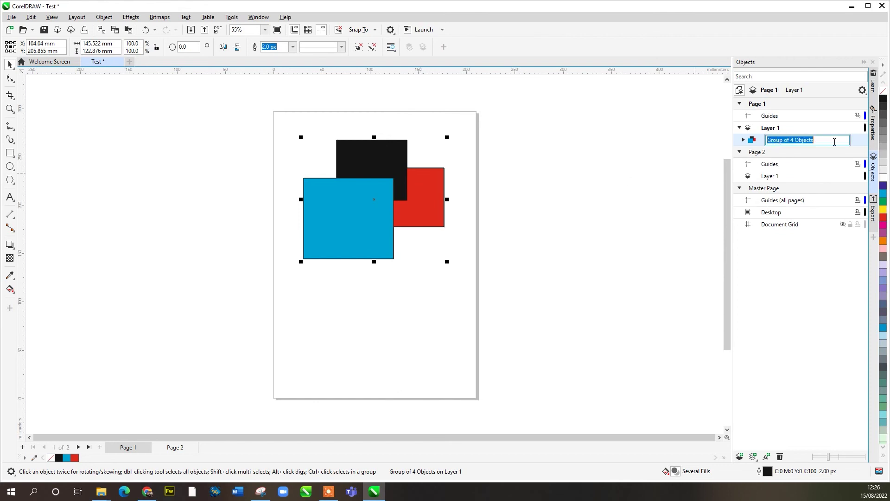
pyautogui.write('Test')
pyautogui.press('Return')
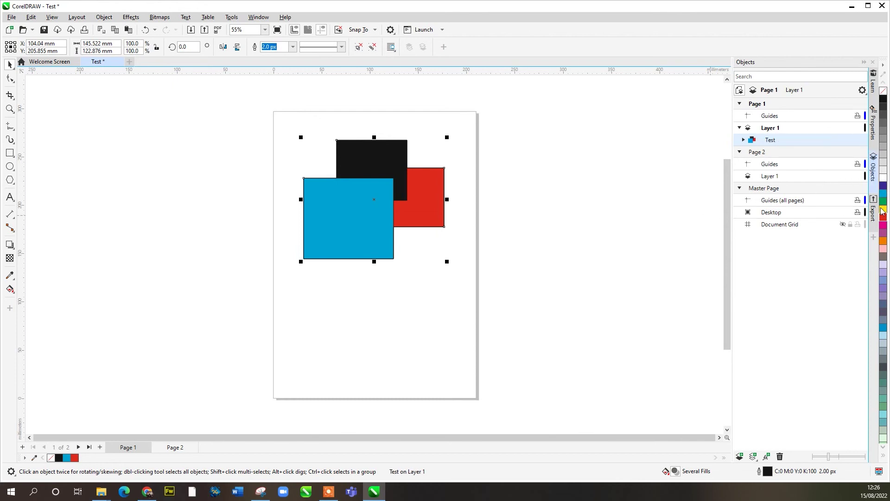
# Step: Add the Test group to the export list, name it Test png and set its format to PNG
pyautogui.click(874, 214)
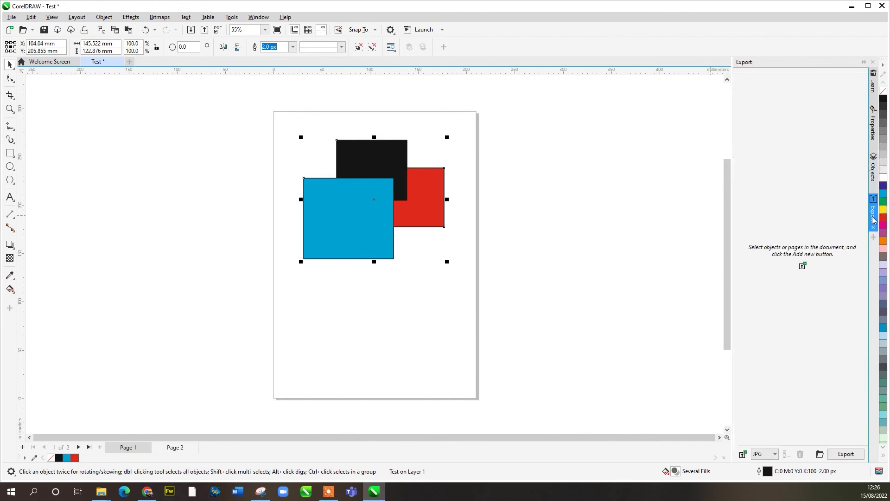
pyautogui.click(803, 265)
pyautogui.click(763, 77)
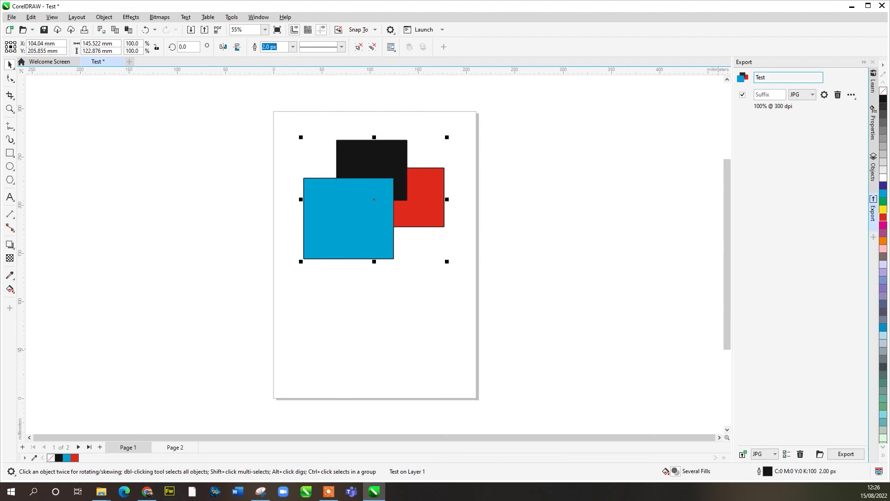
pyautogui.write('png')
pyautogui.click(825, 95)
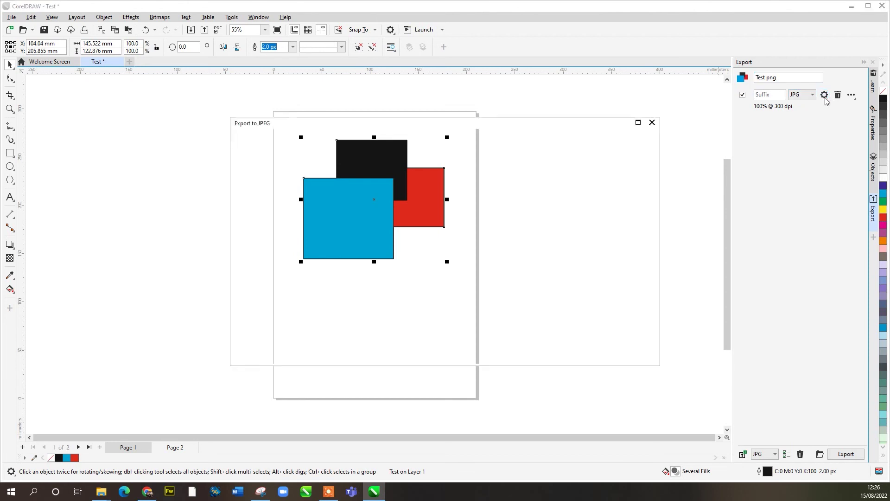
pyautogui.click(653, 123)
pyautogui.click(812, 97)
pyautogui.click(810, 126)
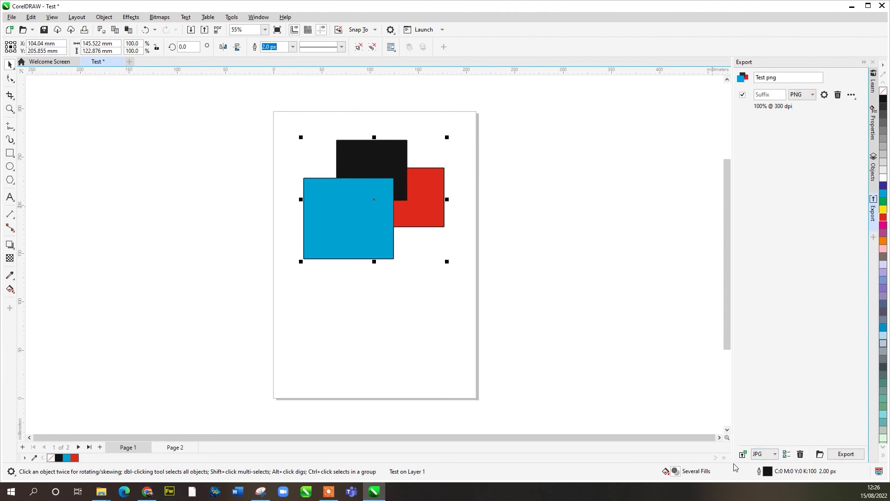
# Step: Move the group slightly down and to the right, and add a second export entry for it in EPS format
pyautogui.moveTo(379, 212); pyautogui.dragTo(390, 228)
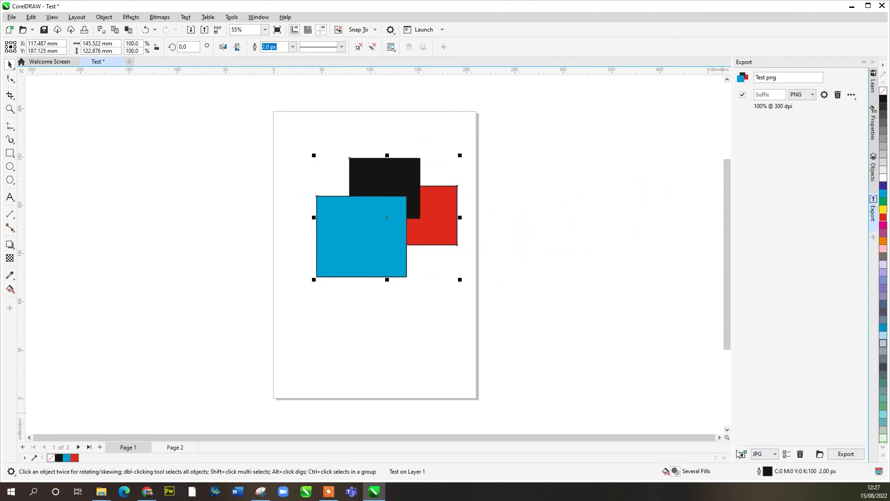
pyautogui.click(743, 454)
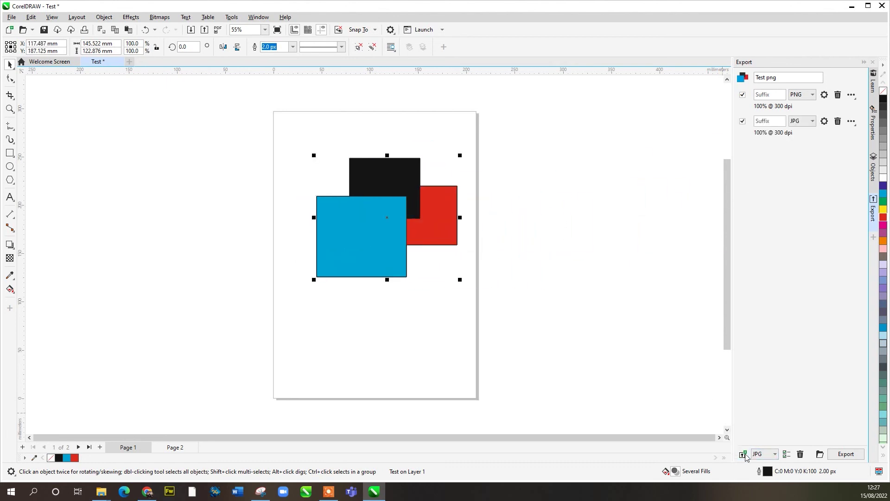
pyautogui.click(810, 121)
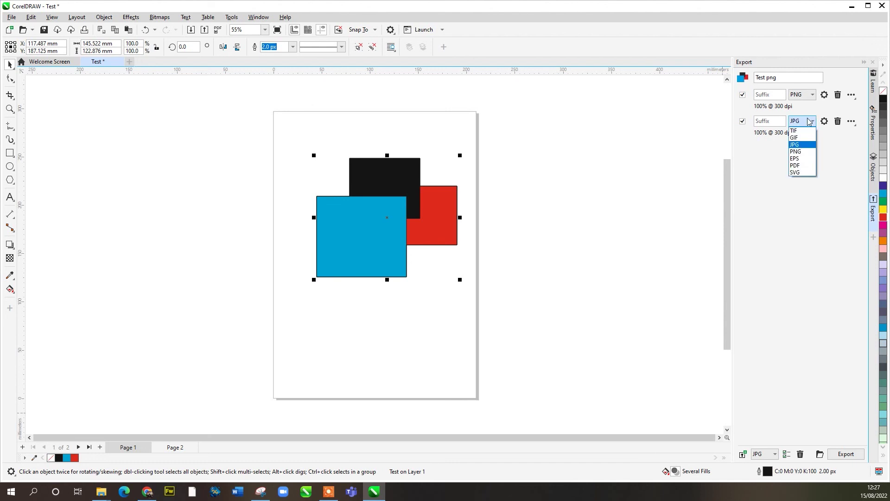
pyautogui.click(807, 158)
pyautogui.click(555, 234)
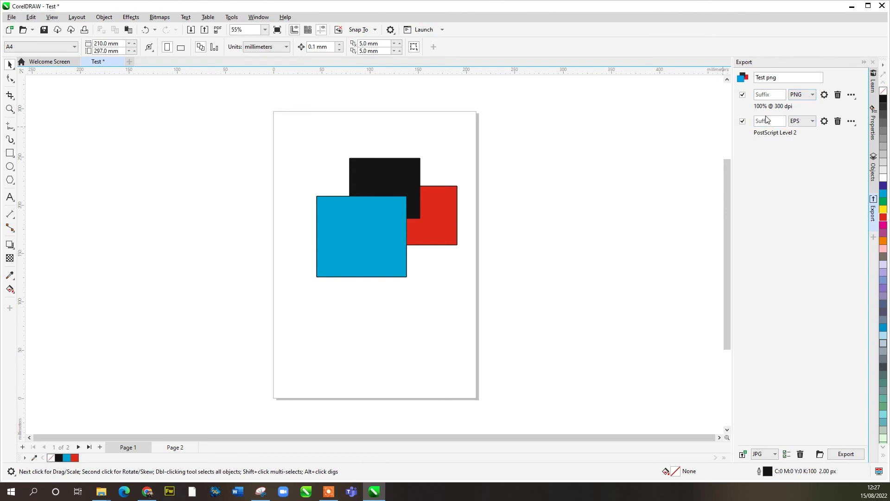
# Step: Export the group's PNG and EPS versions to the Documents > Corel > Exports folder
pyautogui.click(779, 76)
pyautogui.click(846, 456)
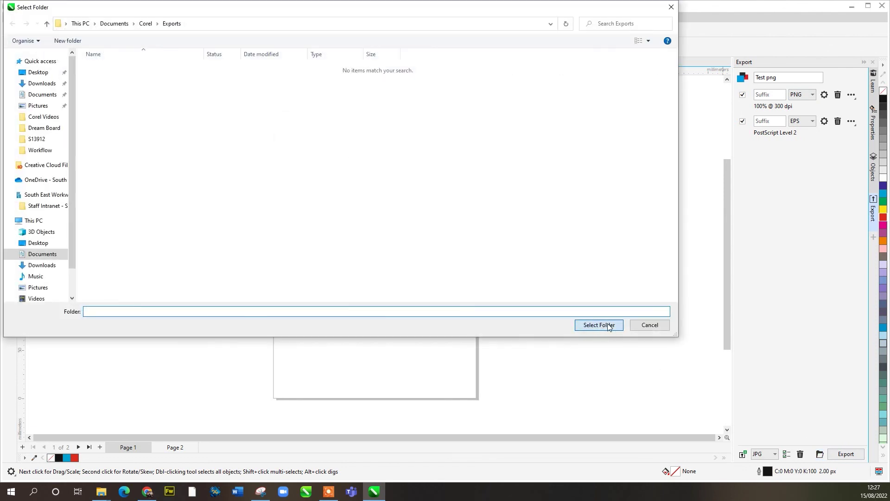
pyautogui.click(584, 324)
pyautogui.click(845, 454)
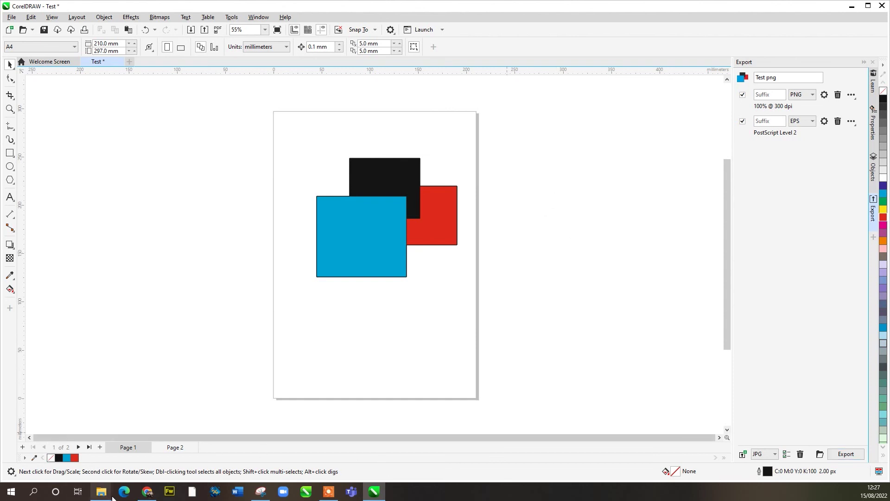
# Step: Switch to File Explorer and check the exported Test files in the Exports folder
pyautogui.moveTo(112, 495)
pyautogui.click(242, 447)
pyautogui.click(274, 223)
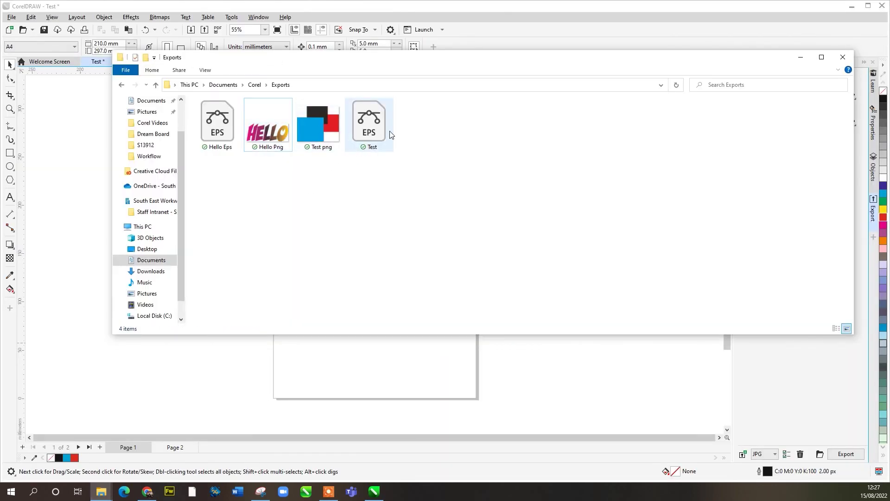
# Step: Delete all four exported files from the Exports folder and switch back to CorelDRAW
pyautogui.moveTo(413, 174); pyautogui.dragTo(222, 120)
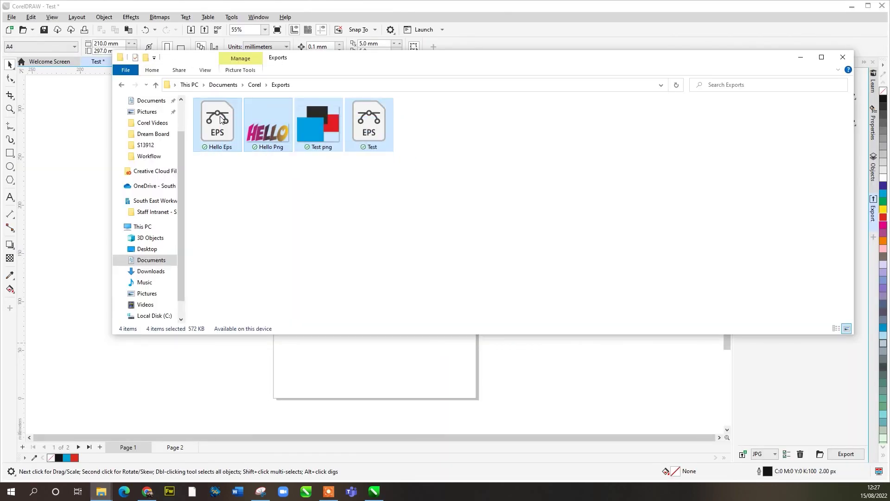
pyautogui.press('Delete')
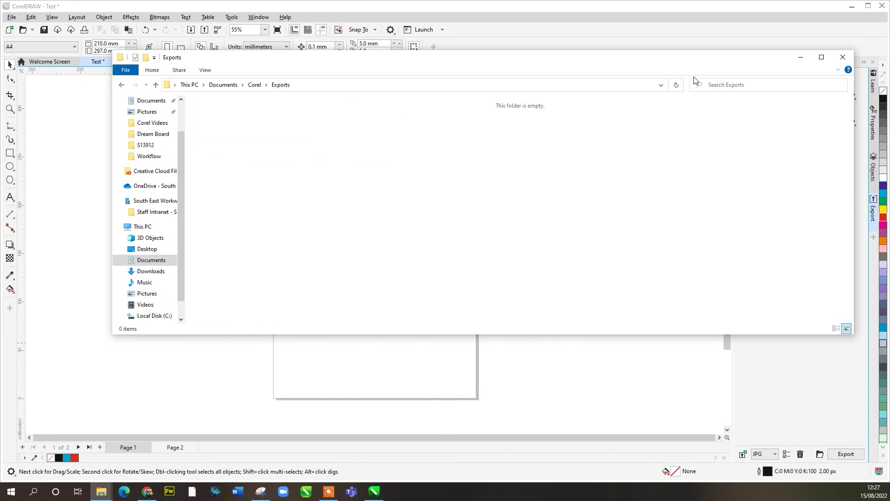
pyautogui.click(723, 335)
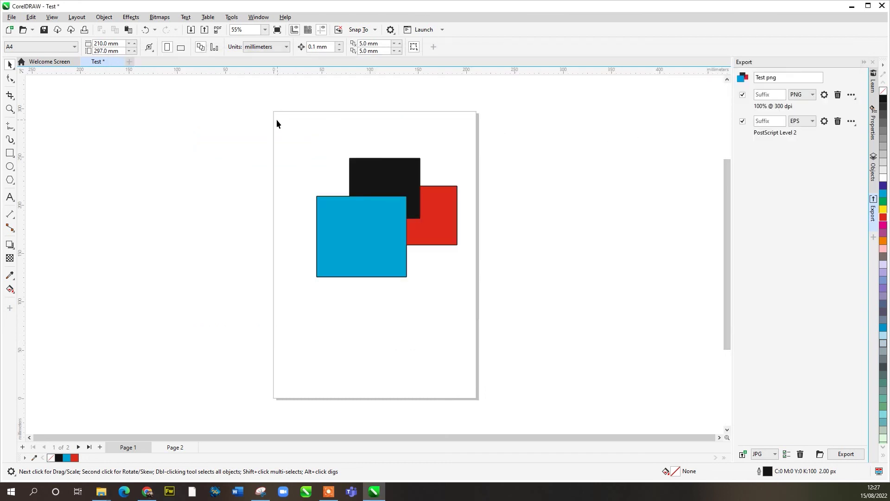
pyautogui.moveTo(482, 346); pyautogui.dragTo(483, 347)
pyautogui.click(68, 123)
pyautogui.click(12, 18)
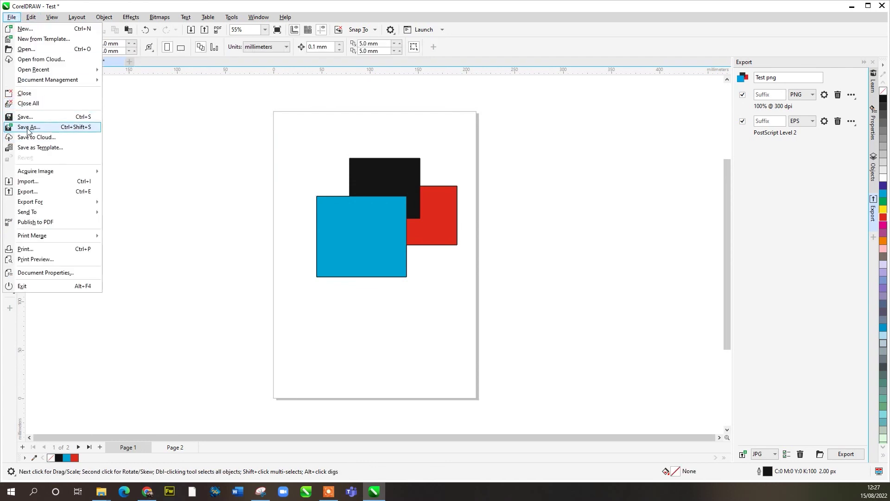
pyautogui.click(139, 130)
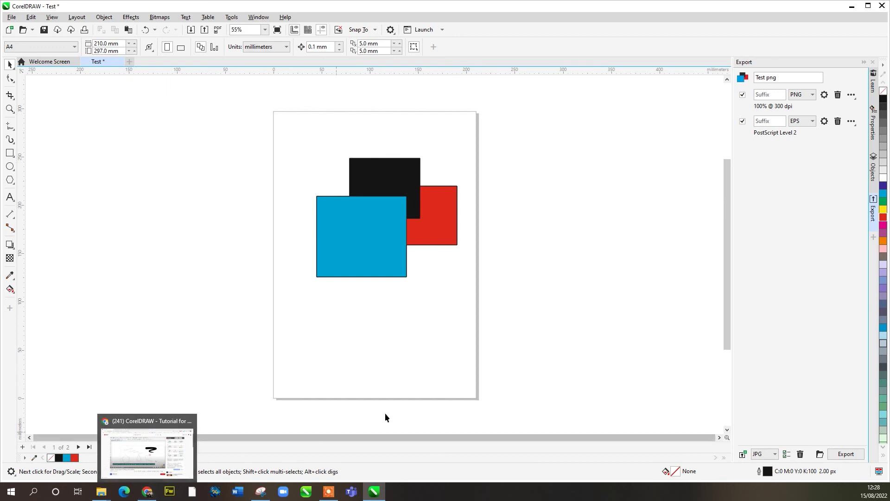
# Step: Select the Test group of black, red and blue rectangles on Page 1
pyautogui.moveTo(529, 301); pyautogui.dragTo(284, 131)
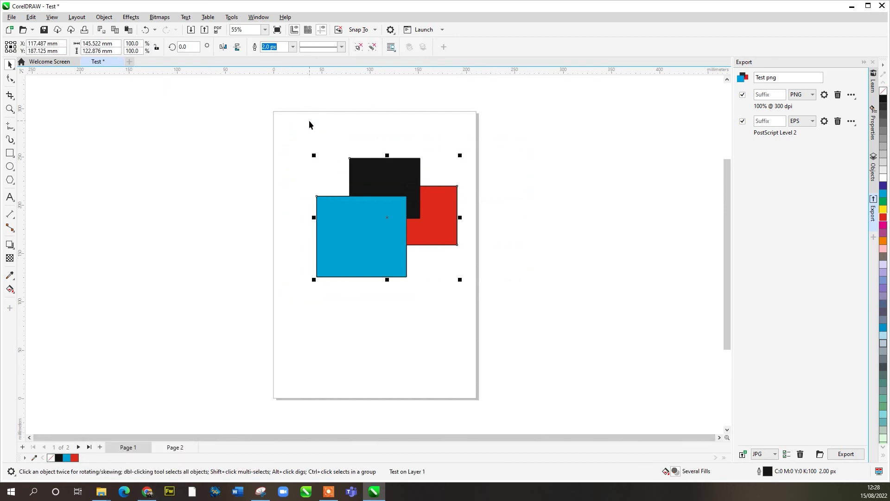